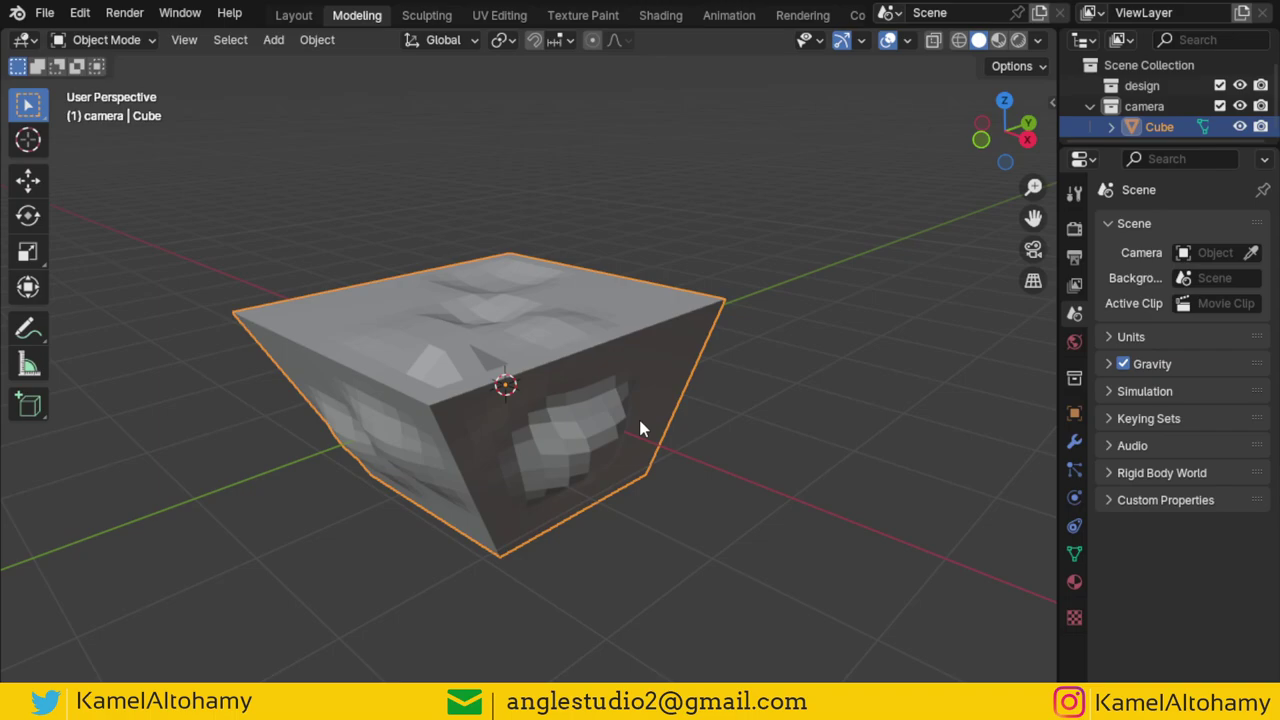
- Enter Edit Mode on the cube, select a face on its dented side, and inspect the sides
key(Tab)
middle_drag(622, 438, 580, 443)
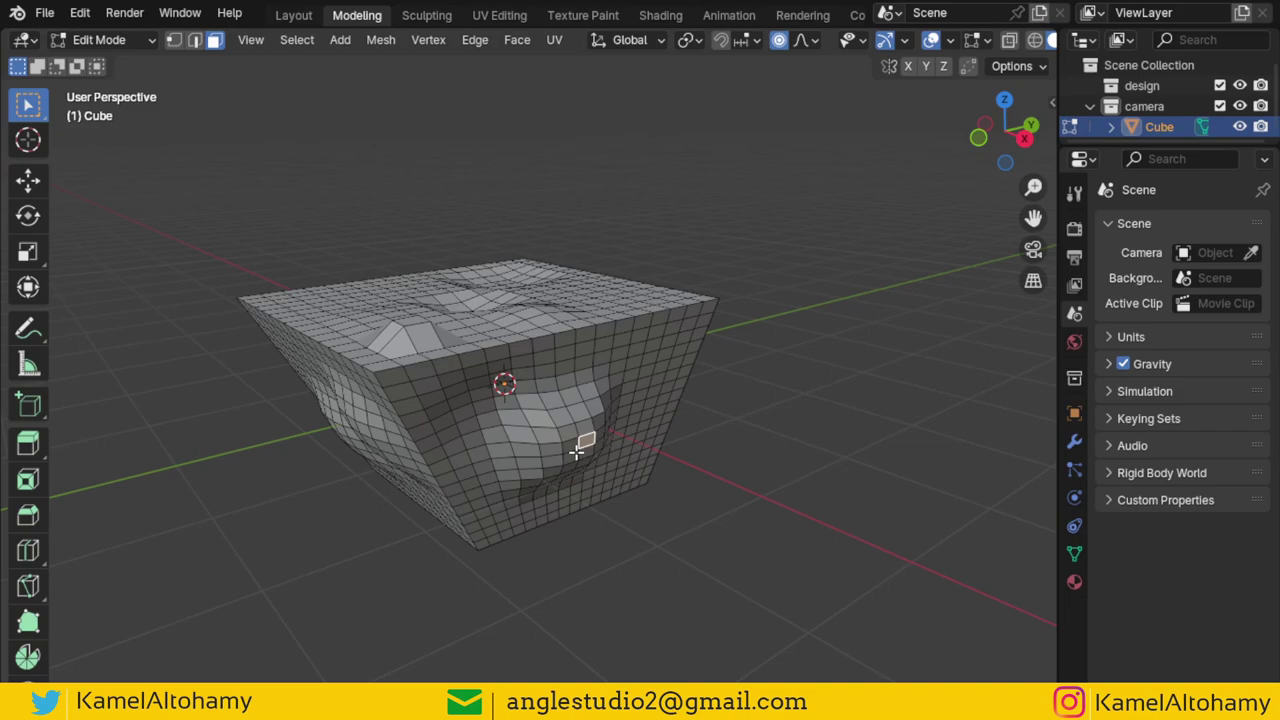
click(569, 451)
key(shift+g)
click(591, 444)
middle_drag(591, 444, 647, 441)
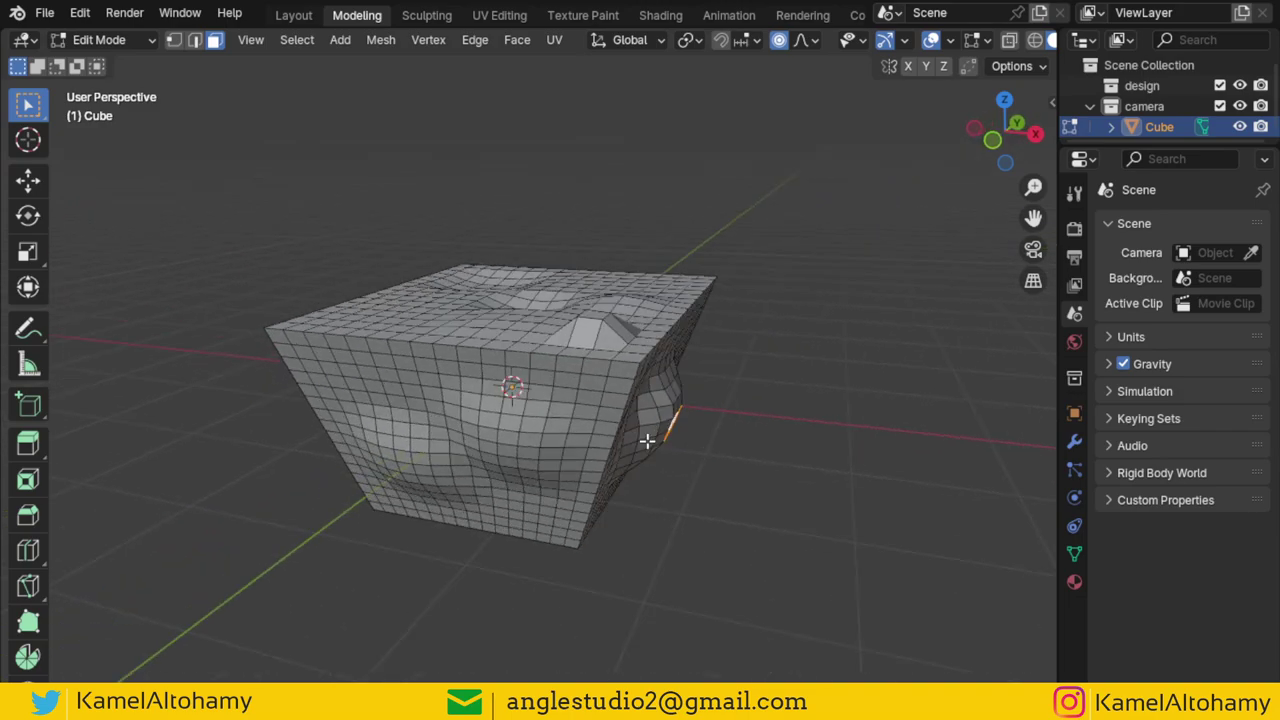
key(KP_1)
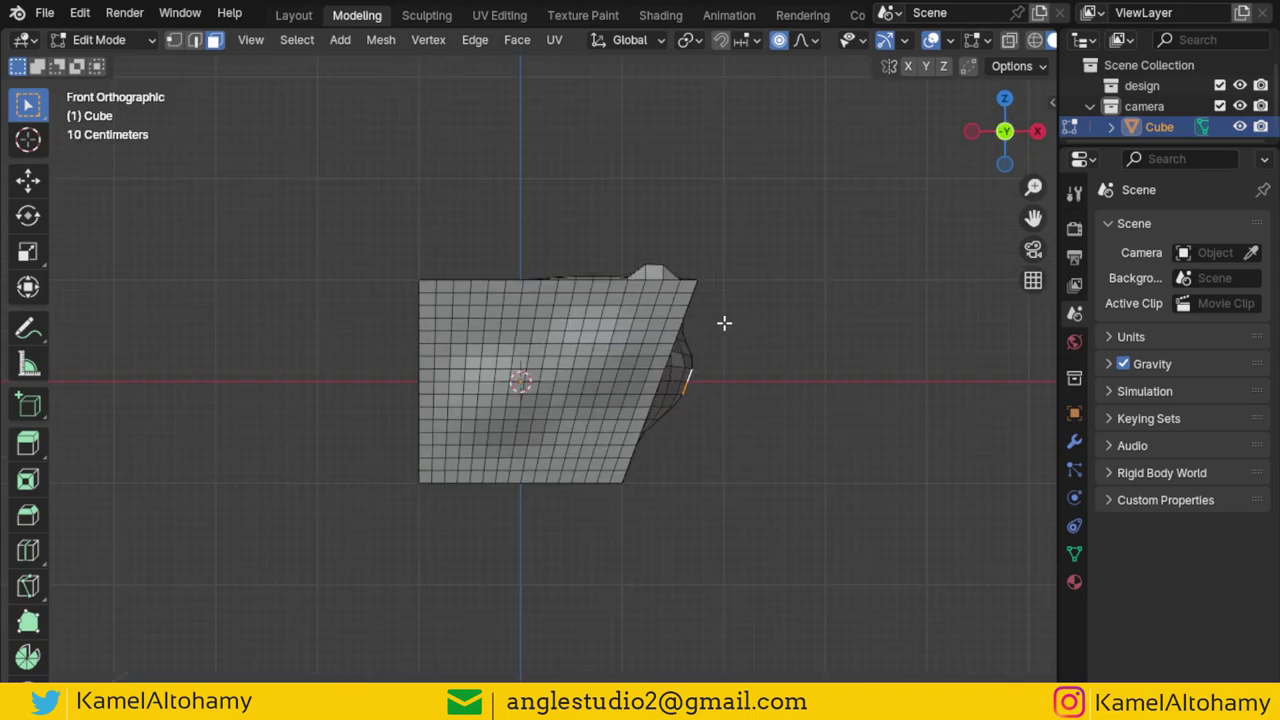
mouse_move(723, 419)
middle_down()
mouse_move(663, 391)
mouse_move(543, 423)
mouse_move(543, 434)
mouse_move(576, 420)
middle_up()
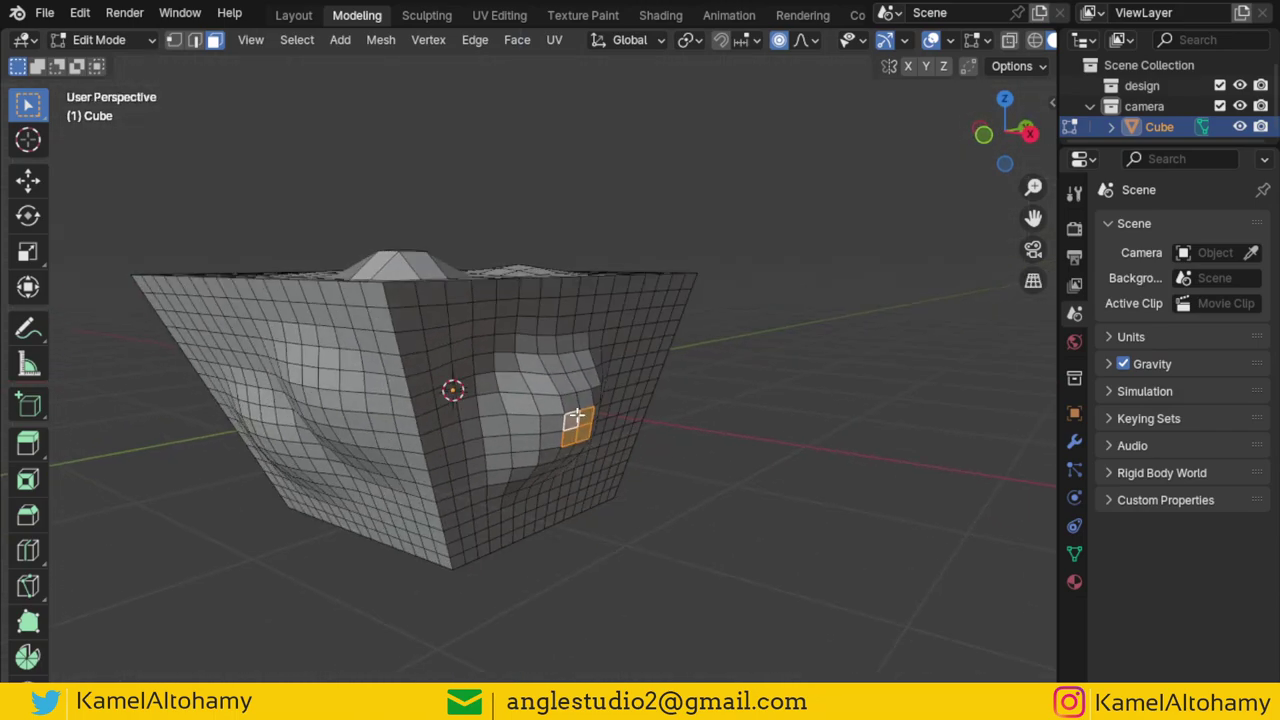
- Select the front side's coplanar faces with Select Similar, raising the coplanar threshold
key(alt+a)
key(shift+g)
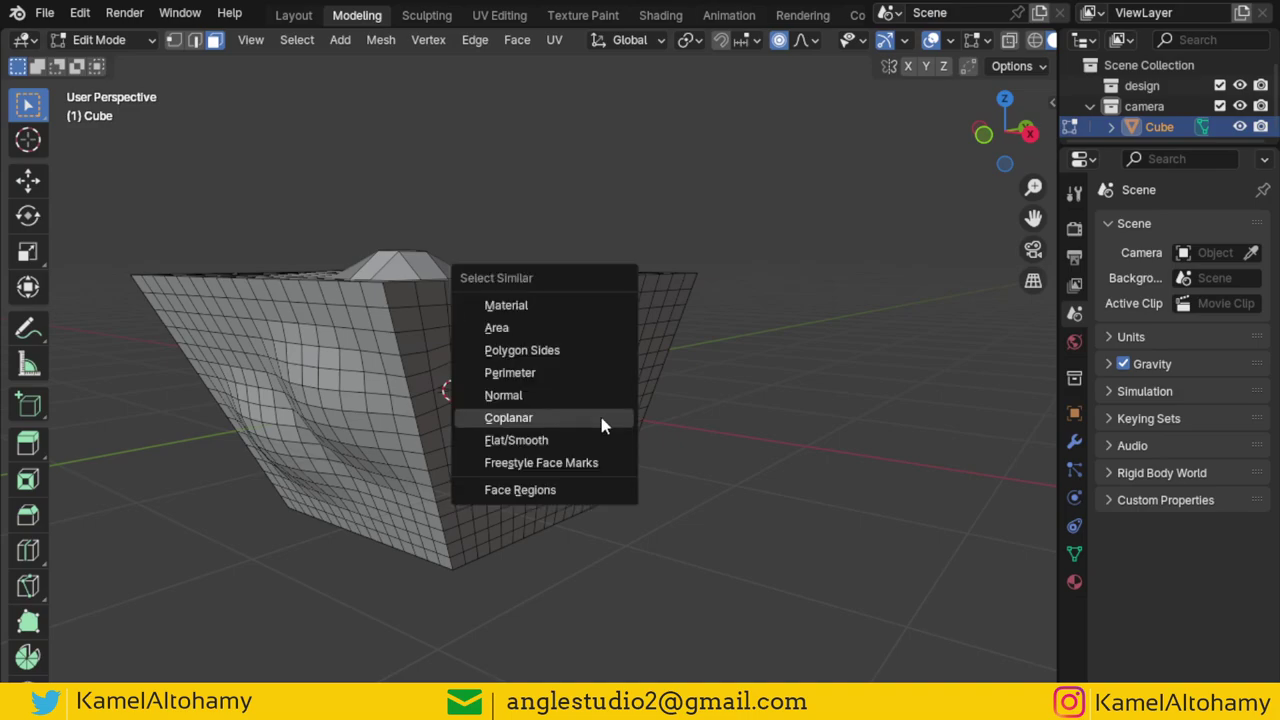
click(508, 418)
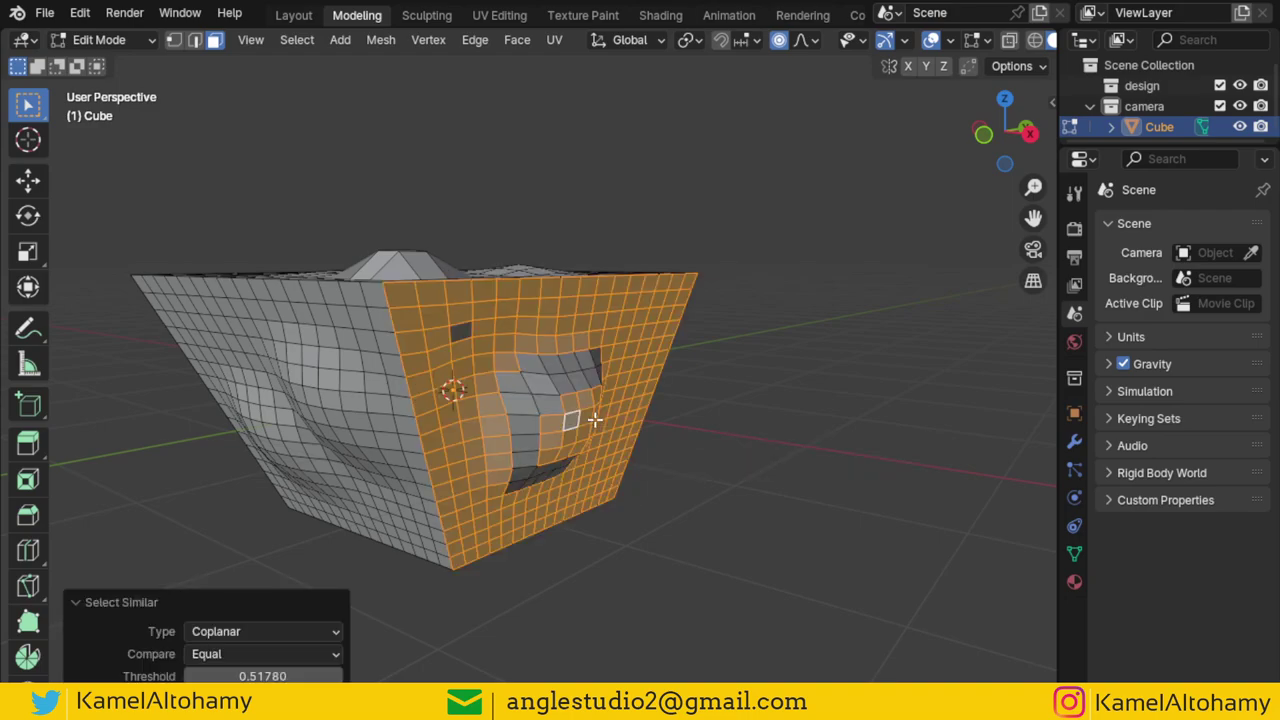
drag(255, 676, 292, 676)
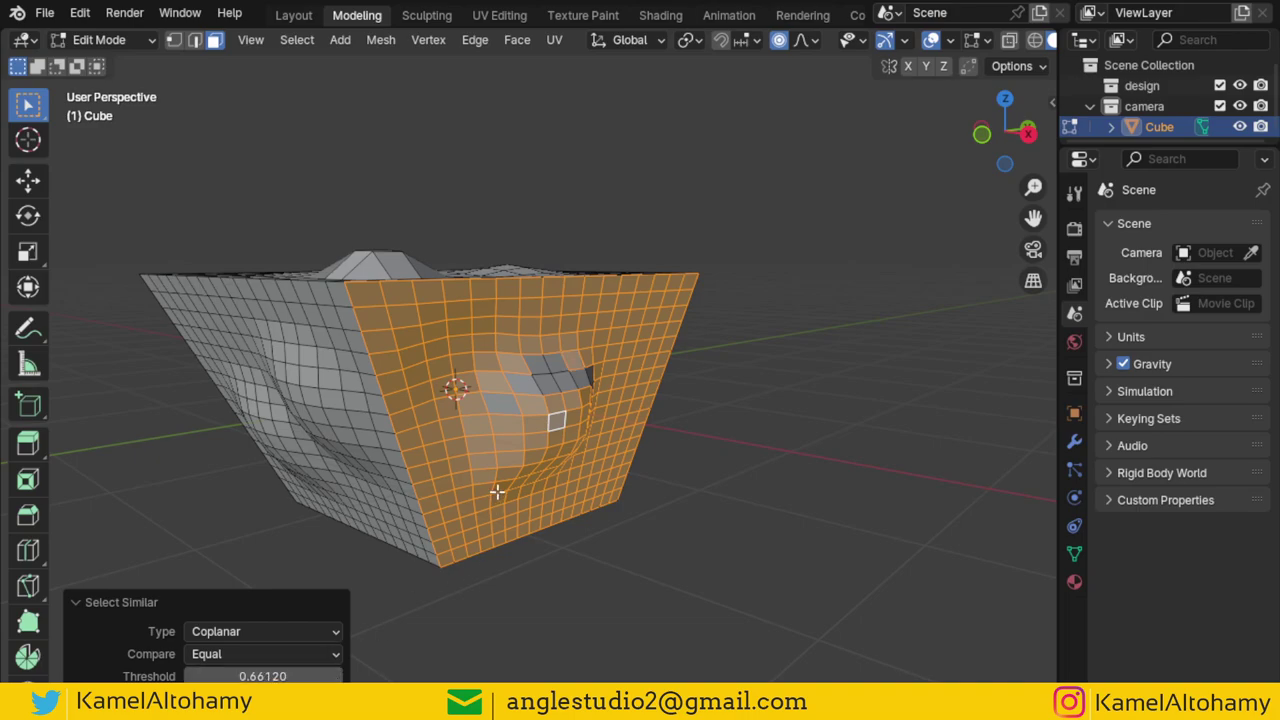
- Circle-select the remaining dent faces into the front-side selection
key(v)
key(c)
drag(562, 372, 520, 405)
key(Escape)
mouse_move(600, 443)
middle_down()
mouse_move(574, 455)
mouse_move(504, 410)
middle_up()
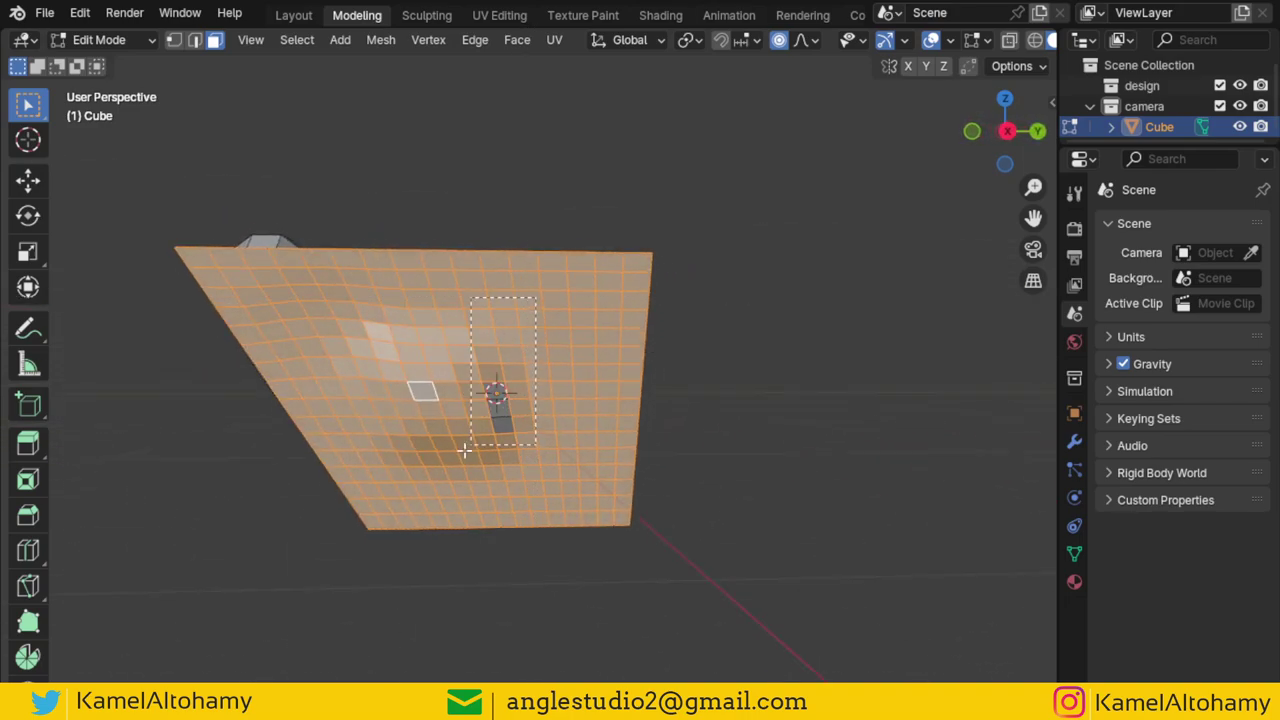
mouse_move(500, 457)
middle_down()
mouse_move(651, 506)
mouse_move(543, 503)
mouse_move(574, 354)
mouse_move(423, 266)
mouse_move(523, 280)
mouse_move(638, 323)
mouse_move(649, 340)
middle_up()
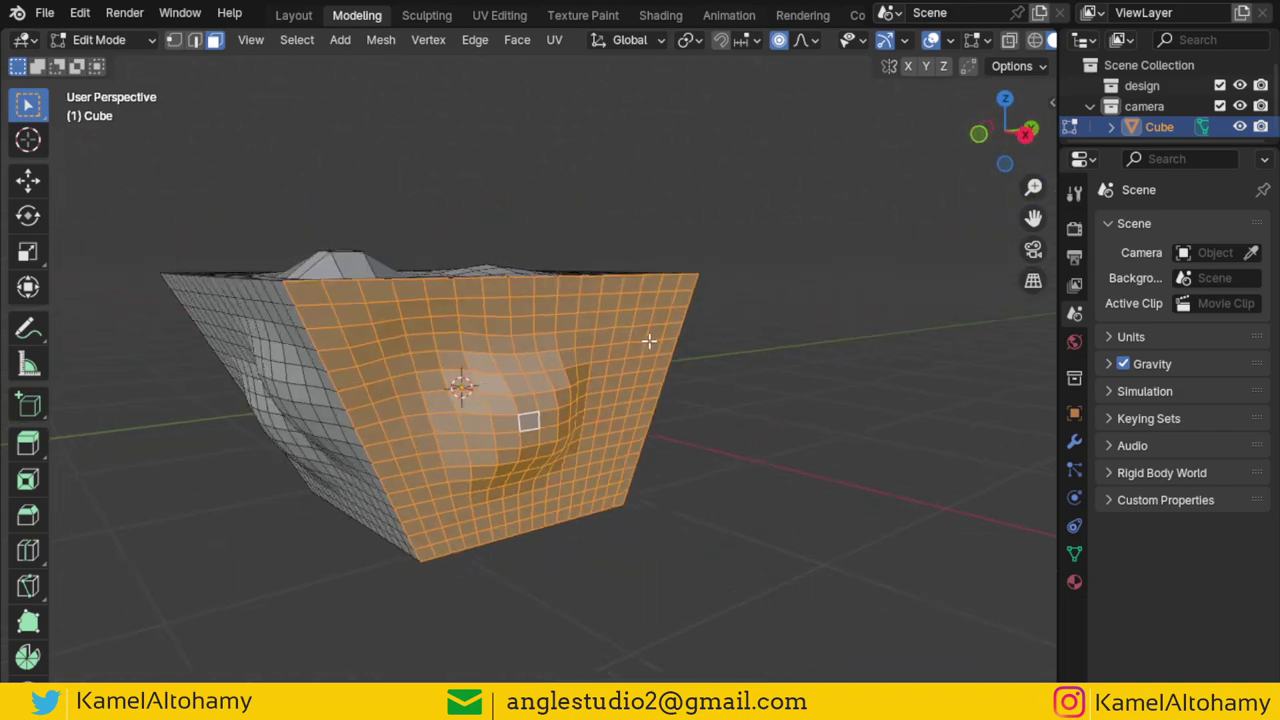
- Flatten the selected dented side with LoopTools Flatten, applied twice
right_click(666, 310)
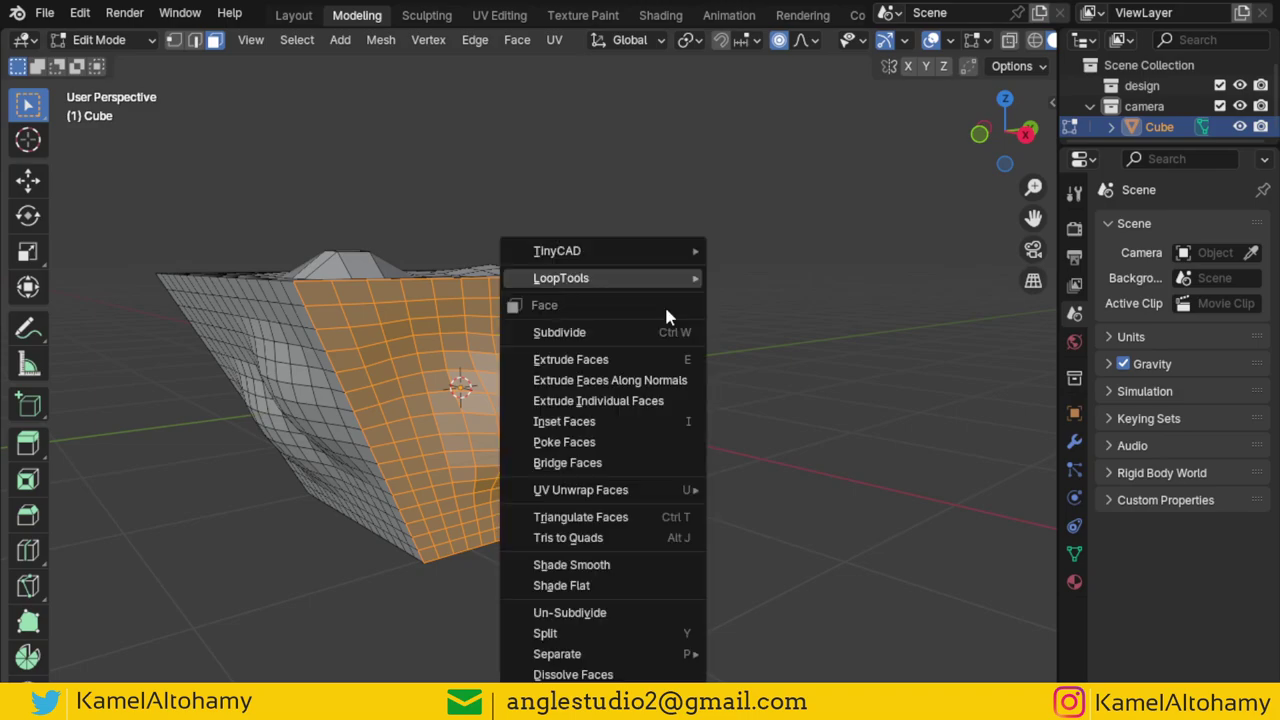
mouse_move(561, 278)
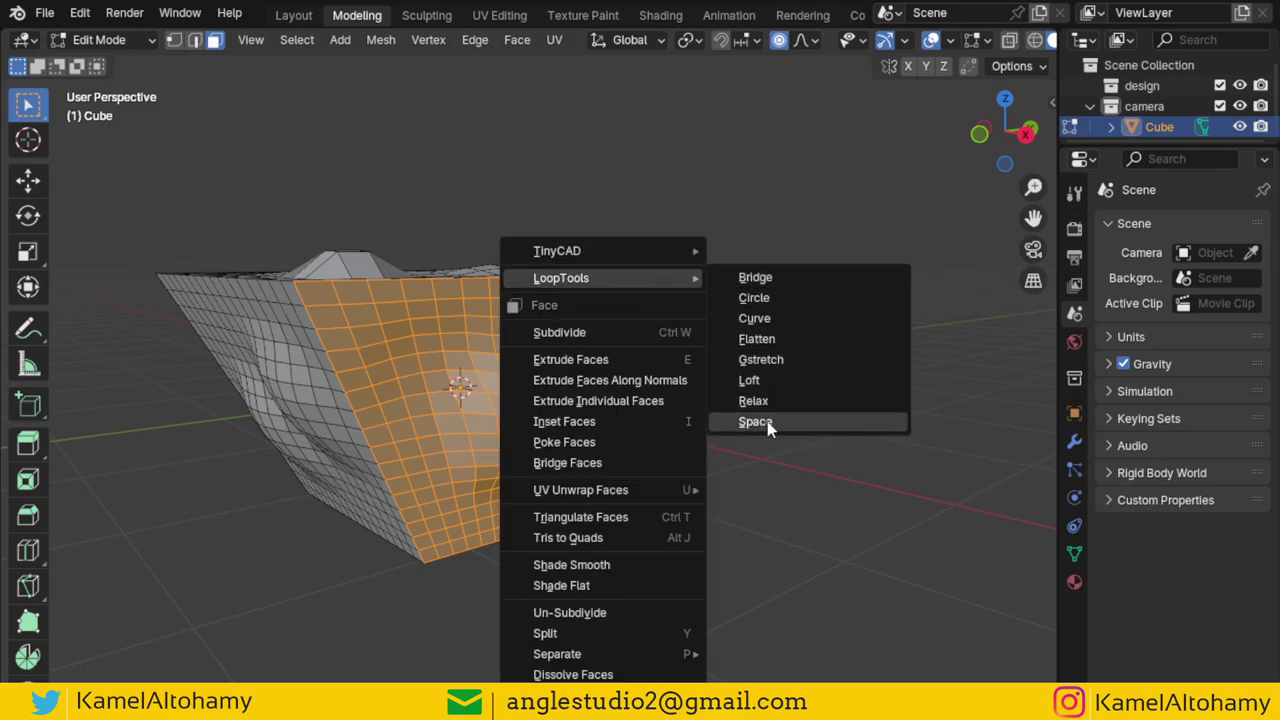
click(772, 348)
mouse_move(592, 403)
middle_down()
mouse_move(651, 417)
mouse_move(771, 383)
mouse_move(741, 414)
mouse_move(666, 426)
mouse_move(564, 342)
mouse_move(543, 423)
mouse_move(563, 400)
mouse_move(482, 411)
mouse_move(720, 400)
middle_up()
right_click(771, 383)
click(883, 340)
- Select the next side's coplanar faces, flatten them, then undo the flatten
click(720, 400)
shift+click(564, 470)
mouse_move(564, 470)
middle_down()
mouse_move(640, 460)
mouse_move(651, 480)
mouse_move(507, 489)
mouse_move(885, 333)
middle_up()
key(shift+g)
click(640, 467)
right_click(885, 333)
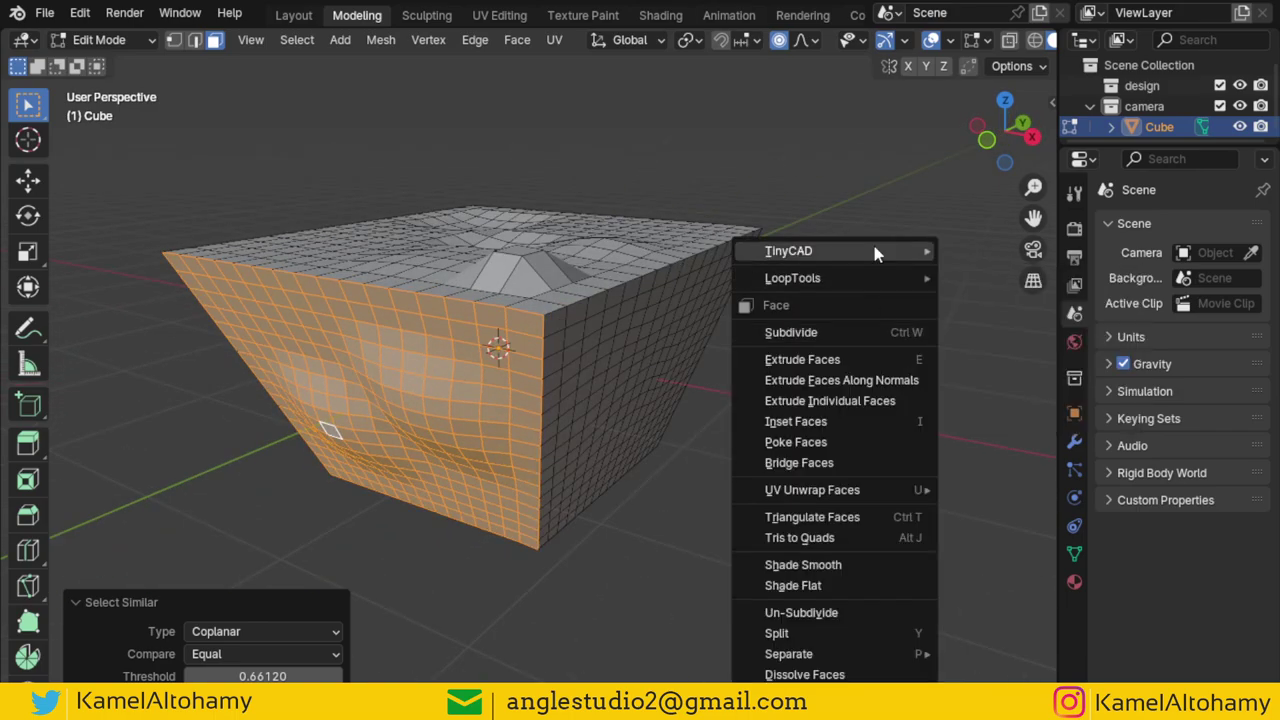
click(990, 340)
middle_drag(760, 418, 687, 414)
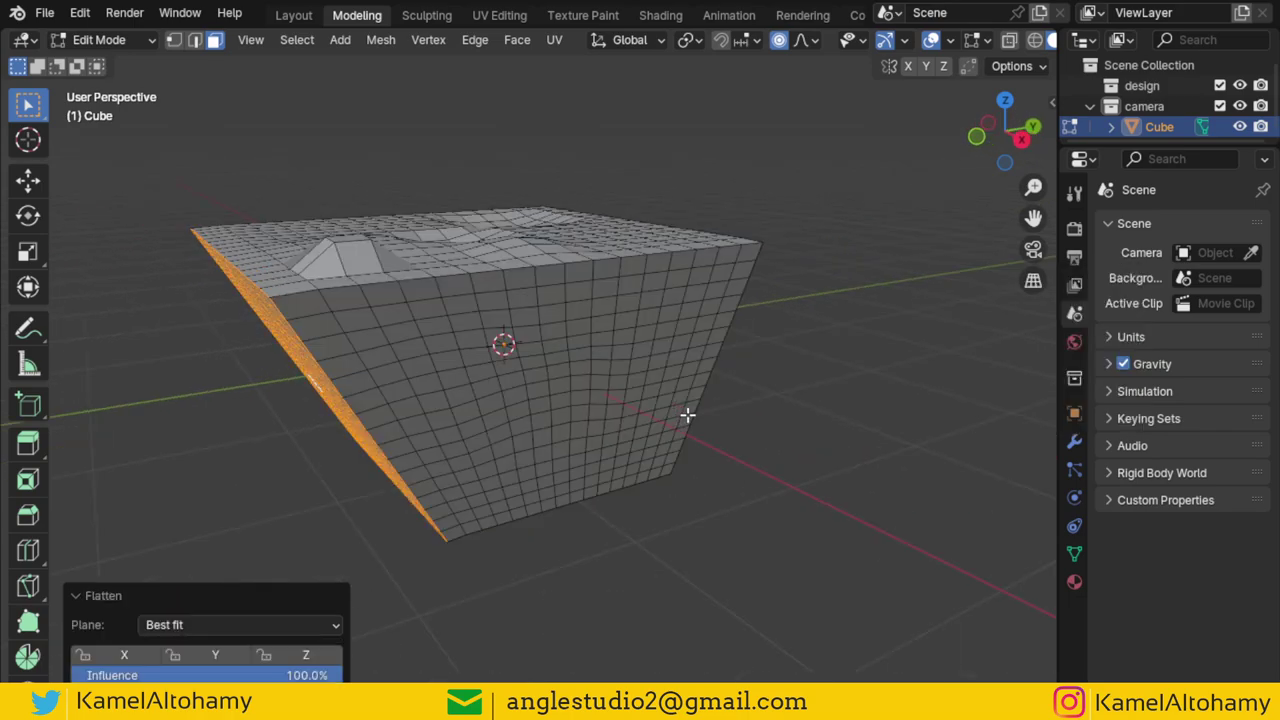
key(ctrl+z)
- In Right view with wireframe shading, flatten the second side with LoopTools Flatten
right_click(797, 383)
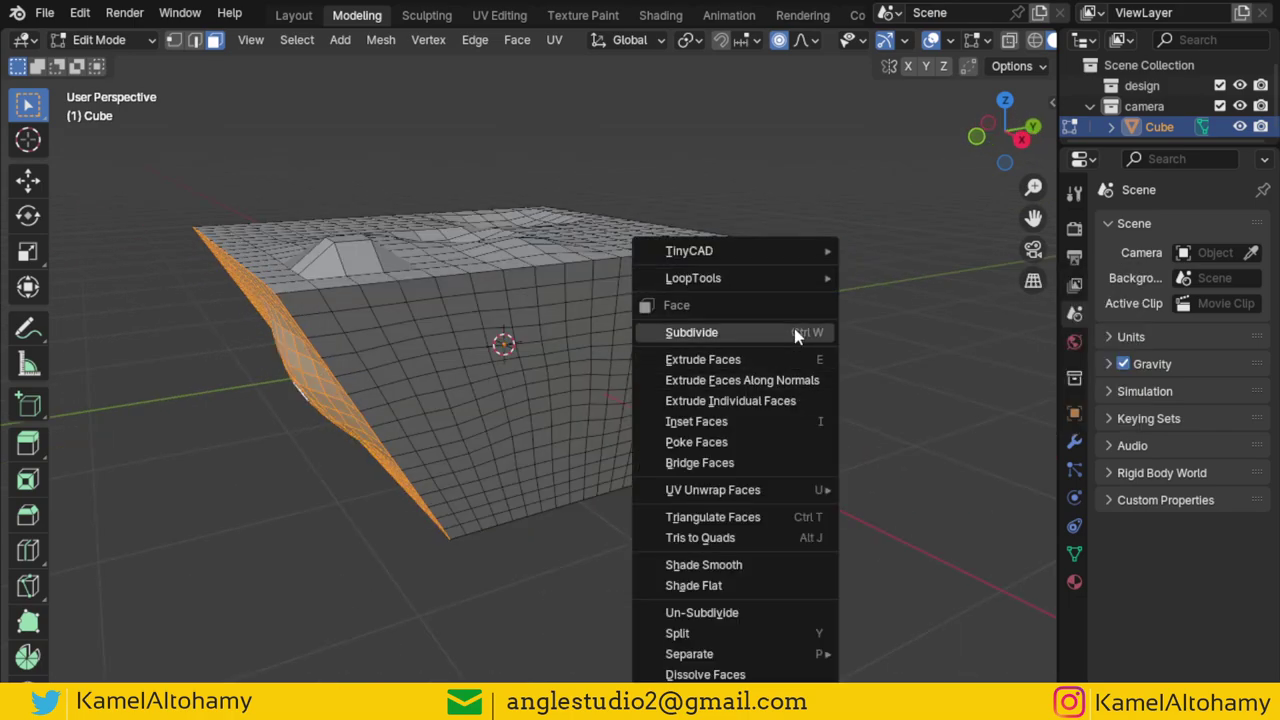
key(KP_1)
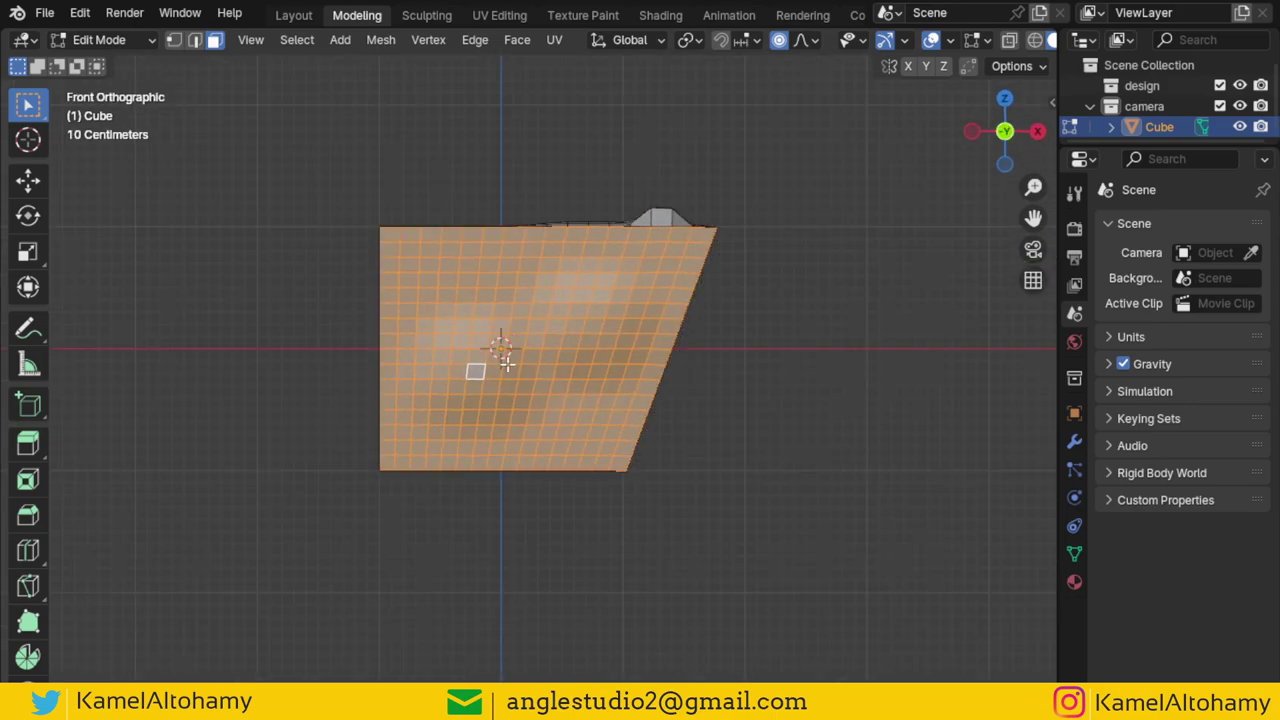
key(KP_3)
scroll(461, 337, up, 4)
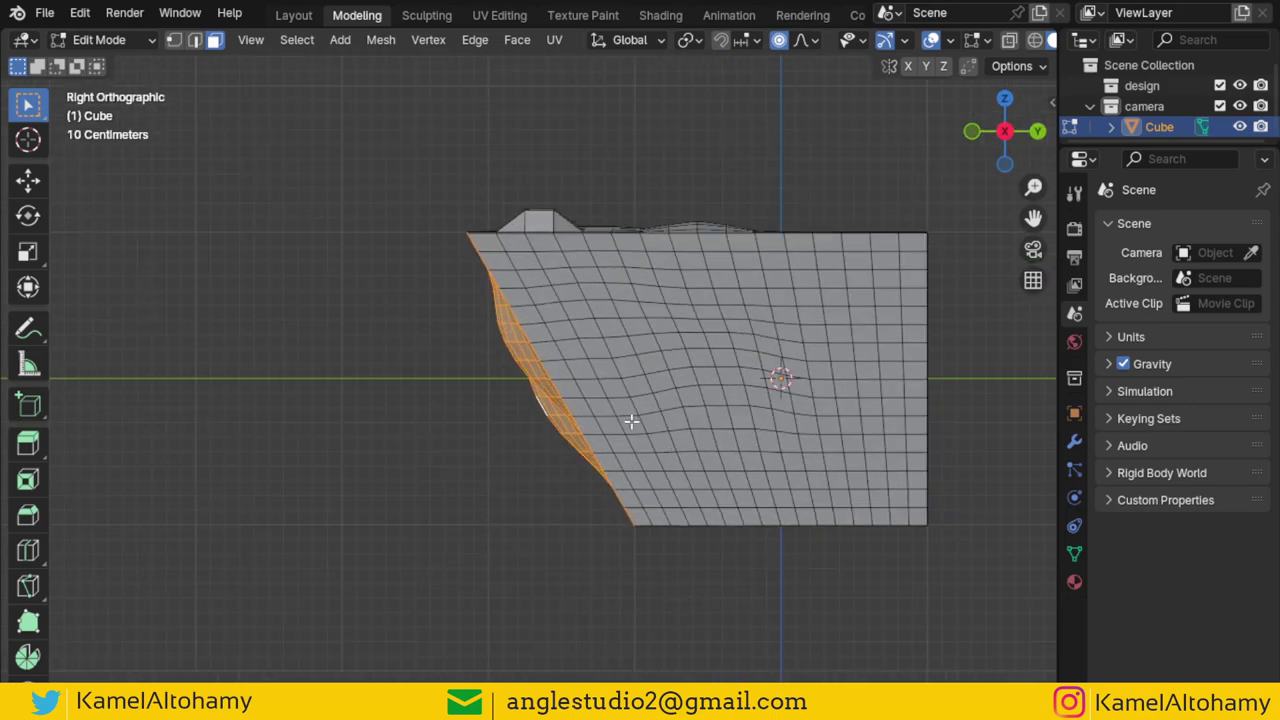
key(z)
key(4)
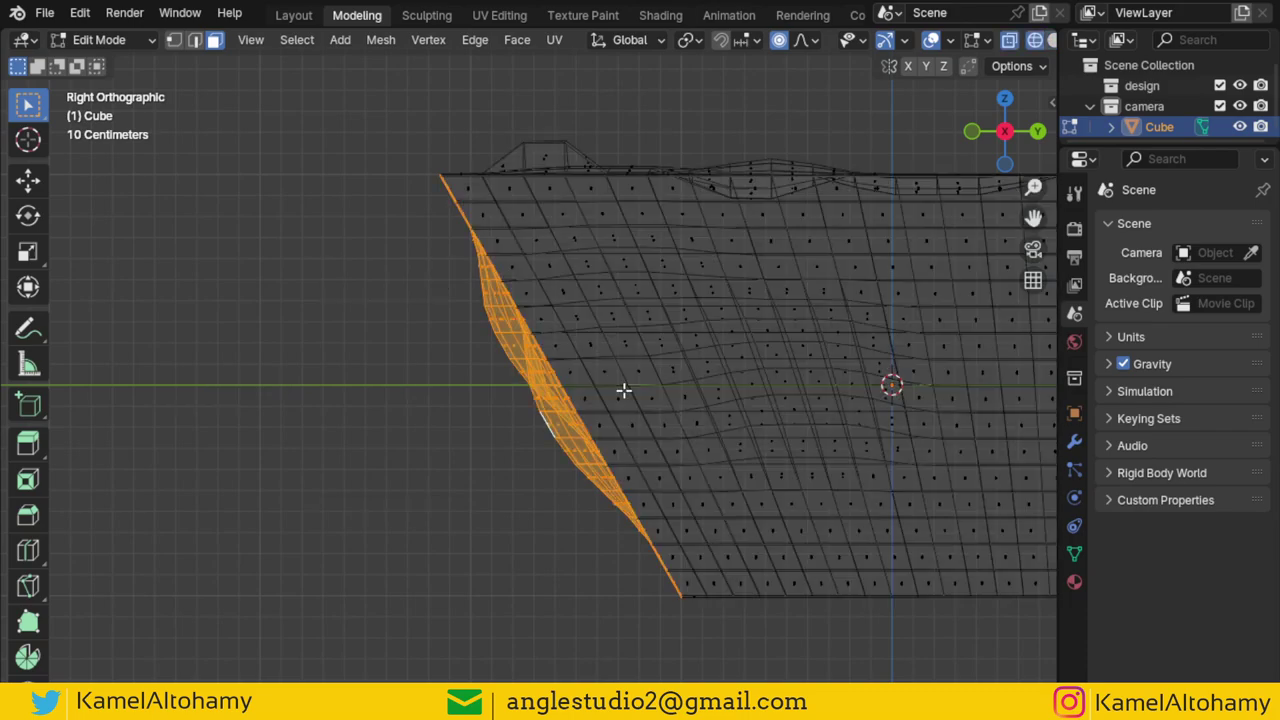
right_click(572, 275)
mouse_move(548, 278)
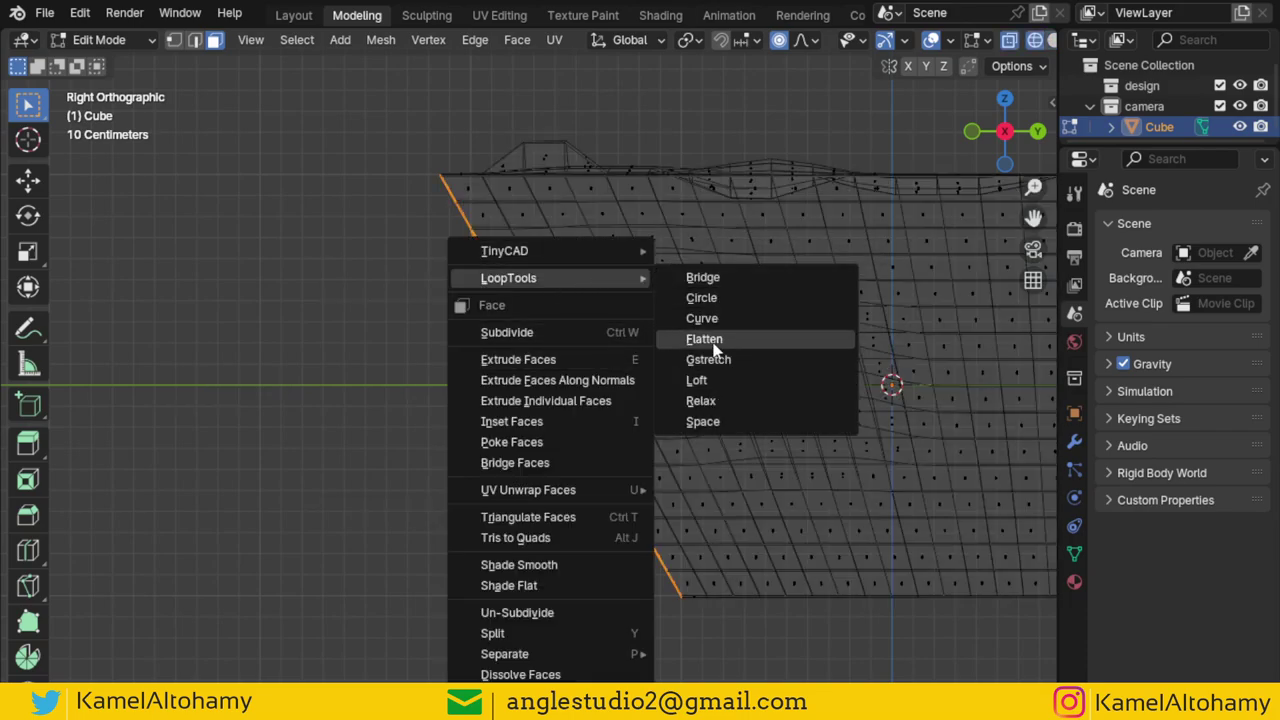
click(737, 339)
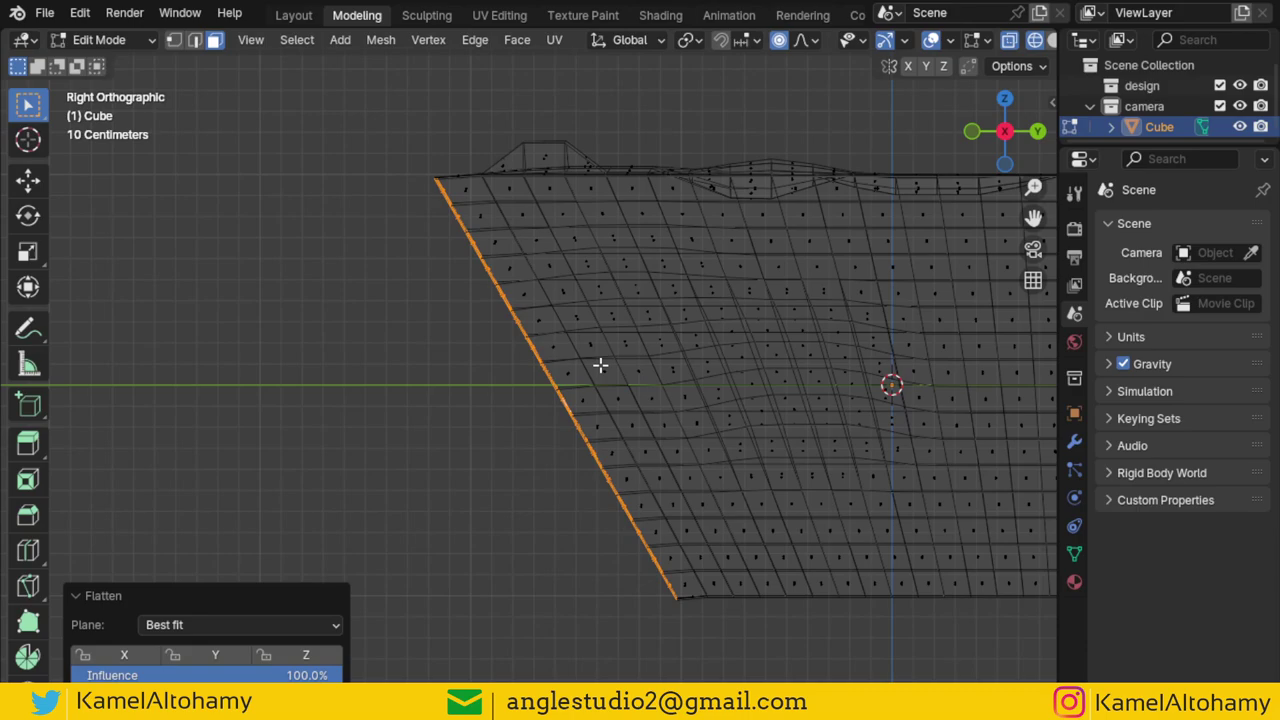
- Disable proportional editing, nudge the flattened faces (Z 0.014463 m), and return to Solid shading
scroll(600, 365, up, 1)
key(g)
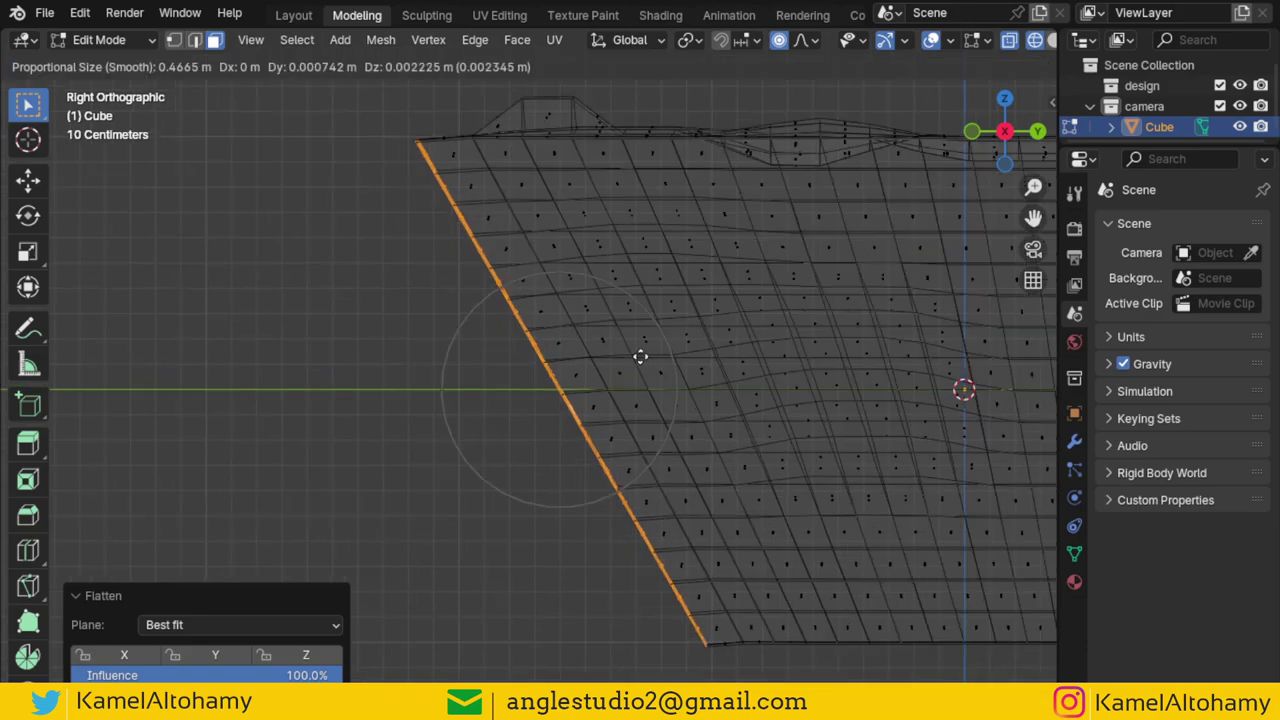
key(Escape)
click(779, 40)
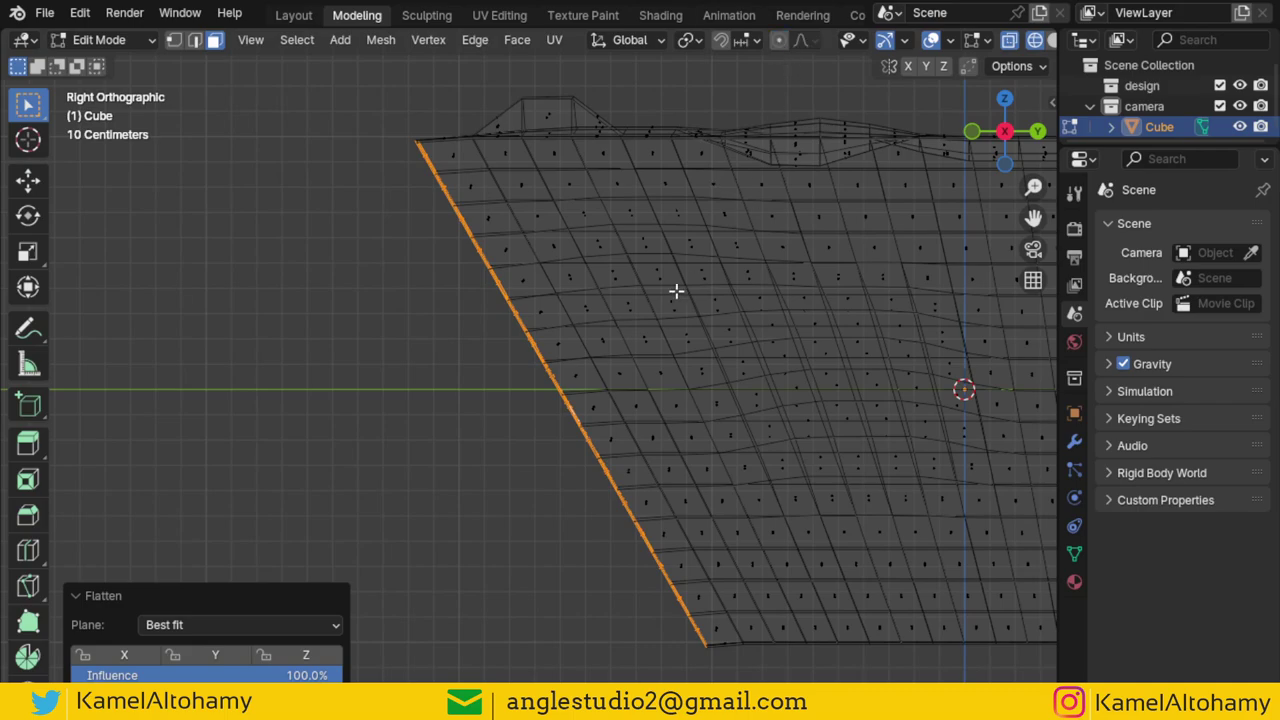
key(g)
click(680, 252)
key(z)
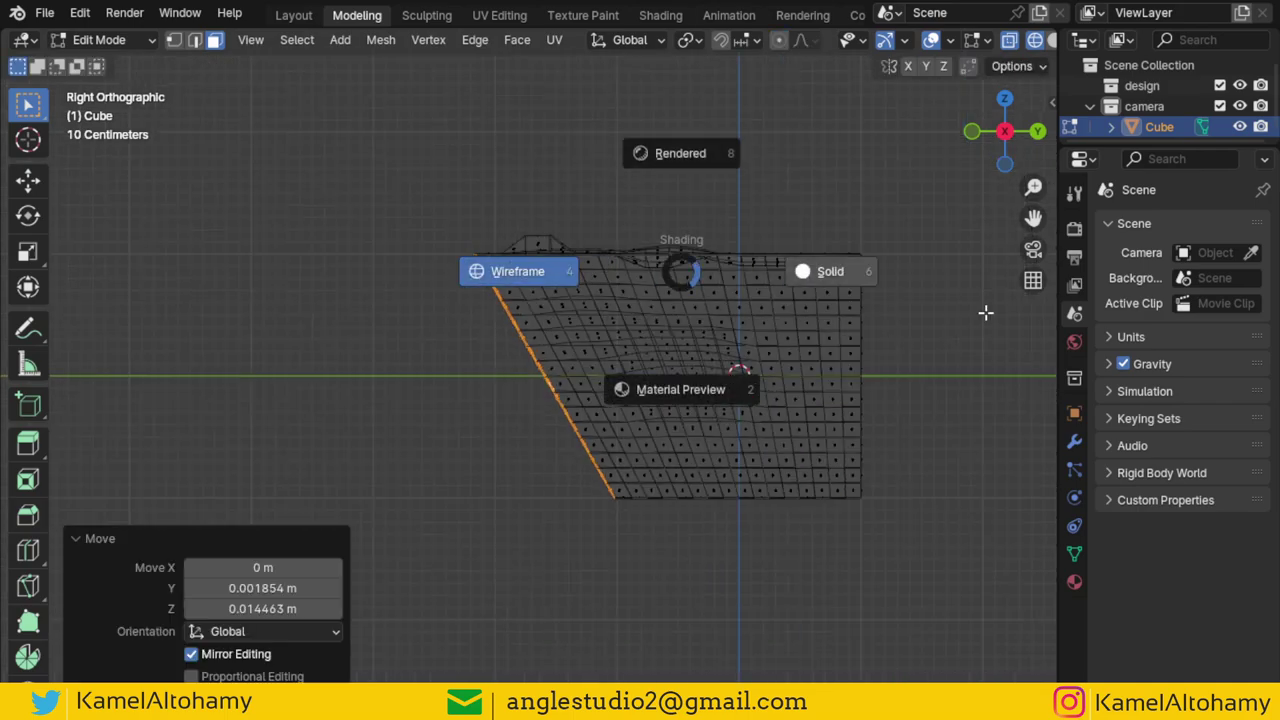
click(828, 271)
middle_drag(740, 300, 803, 331)
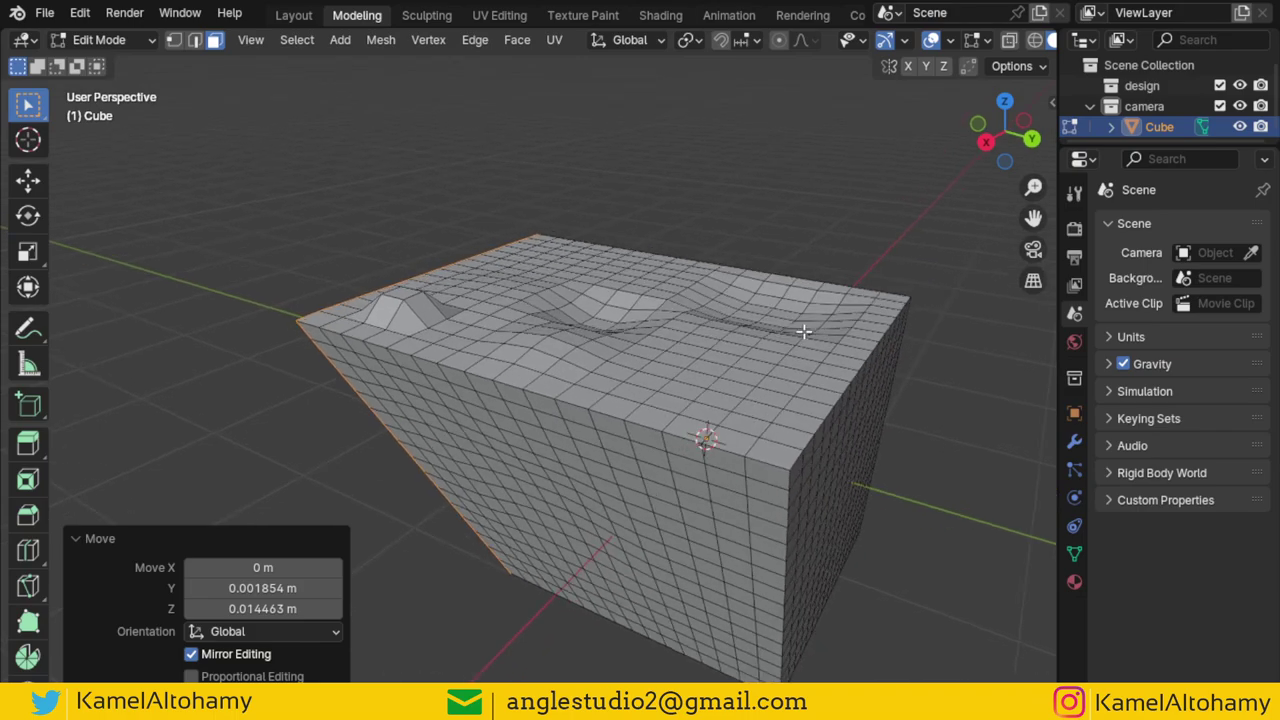
- Select the top's coplanar faces and circle-select both bumps into the selection
middle_drag(703, 325, 719, 375)
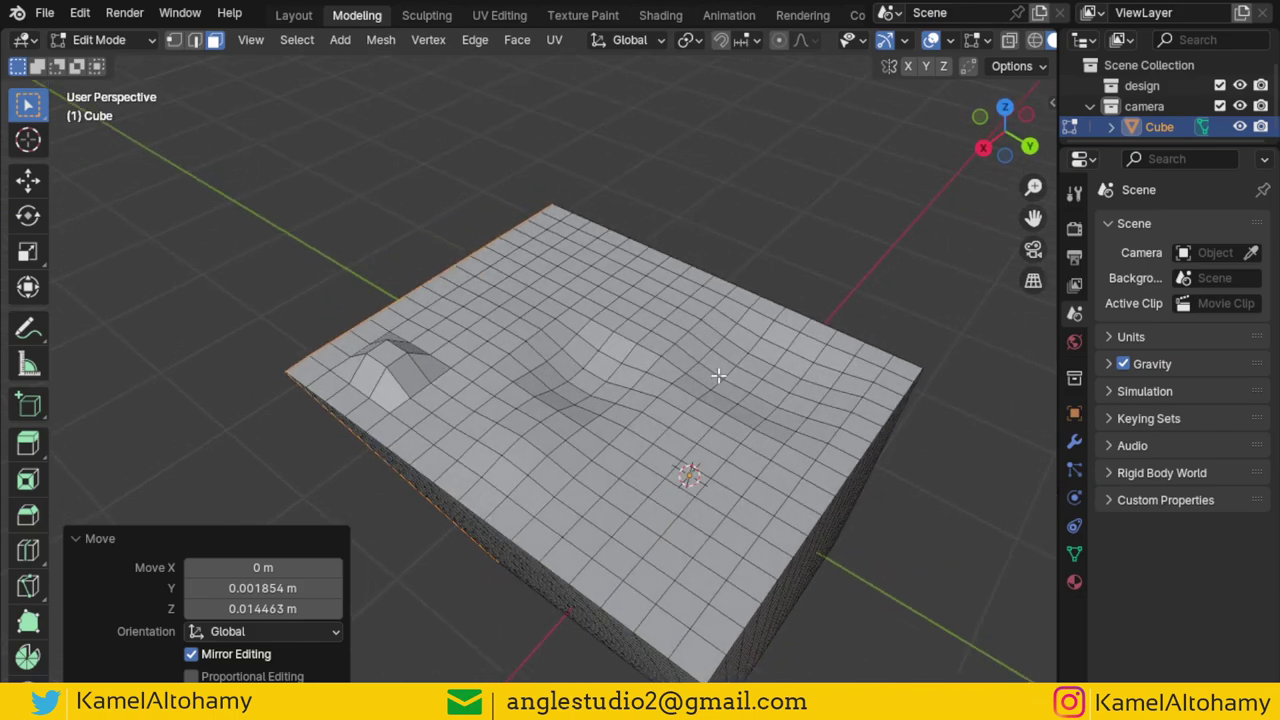
click(620, 393)
key(shift+g)
click(620, 393)
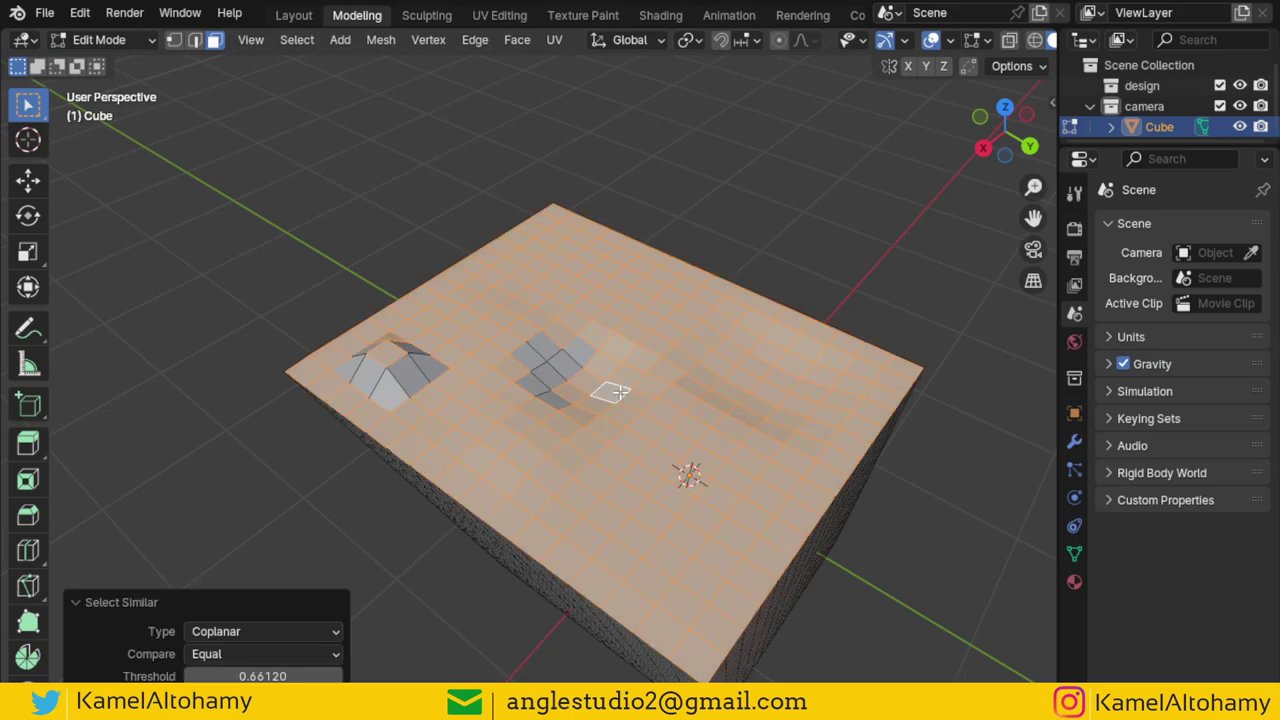
middle_drag(622, 396, 651, 392)
key(c)
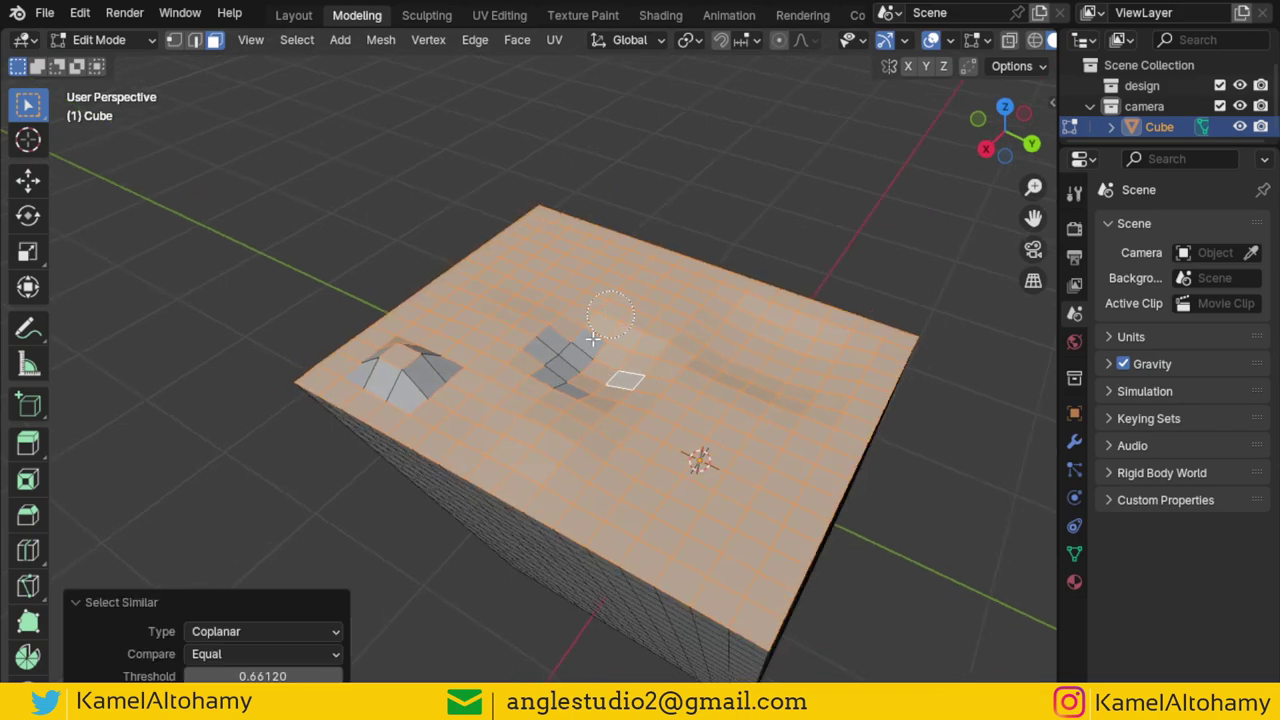
drag(586, 357, 397, 371)
right_click(397, 371)
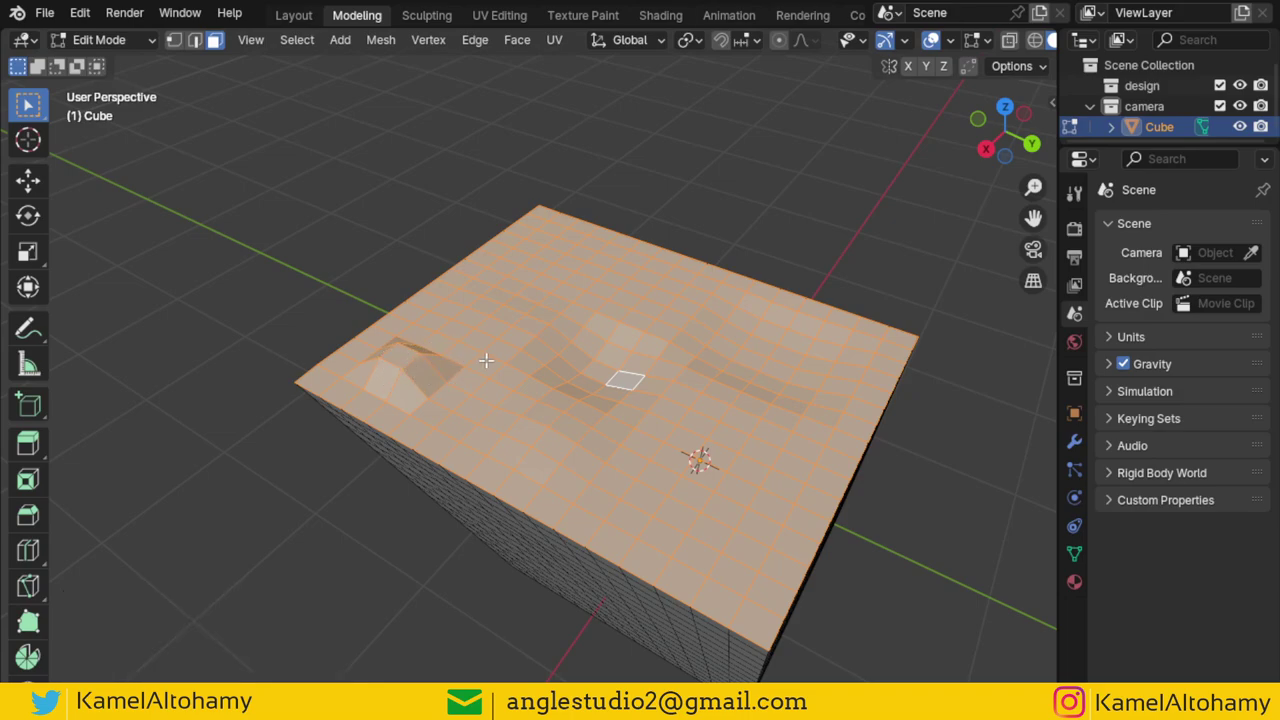
- Try squashing the top flat with S Z 0, undo it, and pick a side face
middle_drag(486, 357, 709, 327)
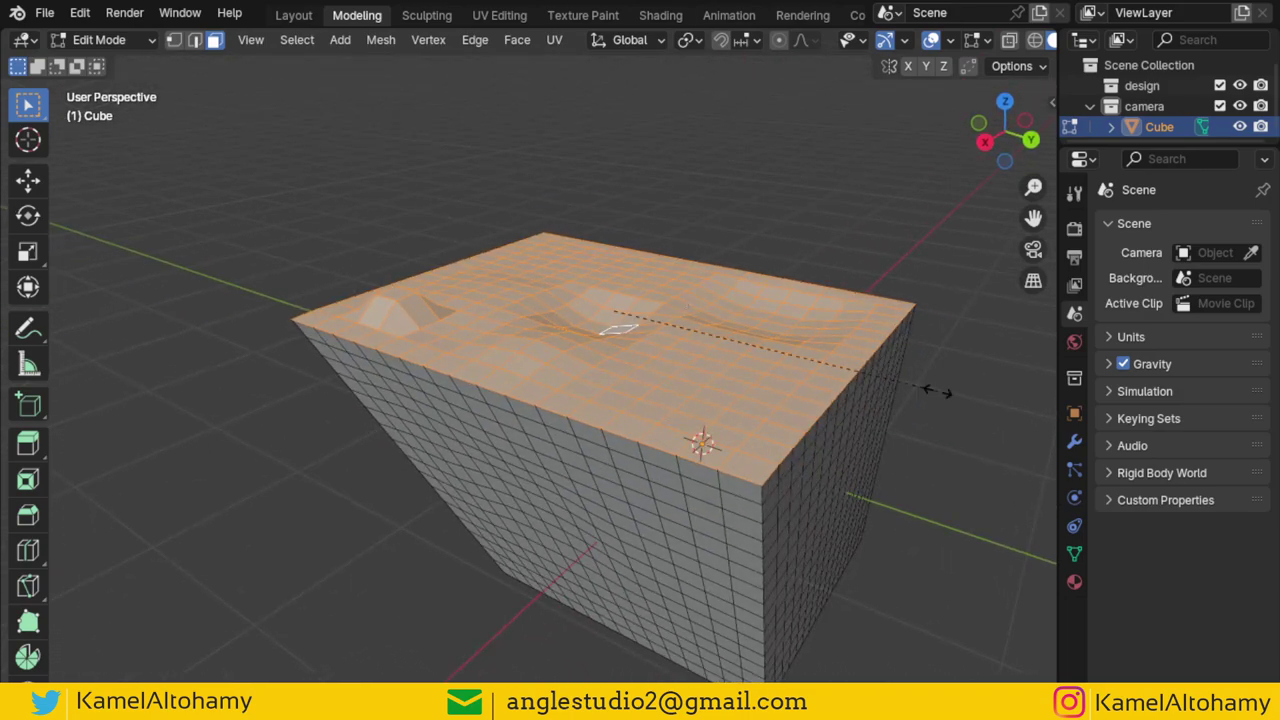
text(sz)
text(0)
key(Return)
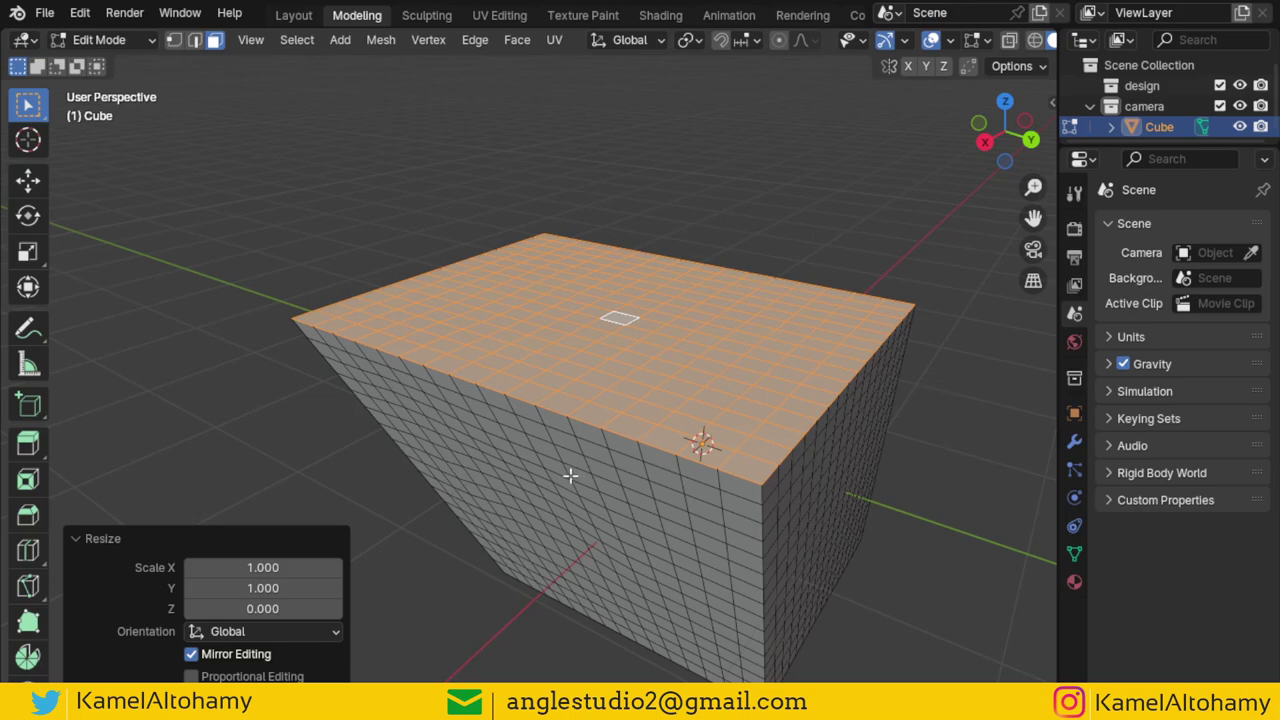
mouse_move(571, 471)
middle_down()
mouse_move(716, 410)
mouse_move(769, 409)
mouse_move(748, 416)
middle_up()
key(ctrl+z)
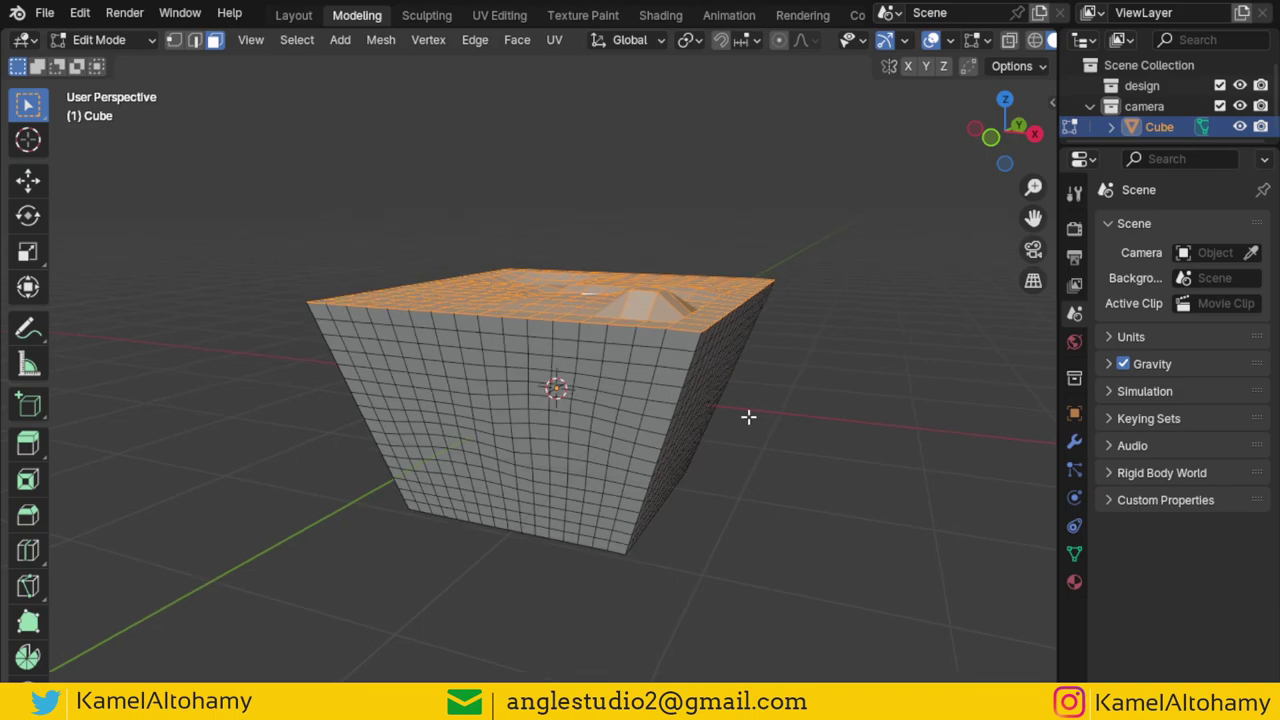
middle_drag(634, 432, 532, 470)
click(516, 448)
- Move three pairs of front-side faces outward to form blocky dents (latest X 0.079102 m)
shift+click(456, 490)
key(g)
click(546, 470)
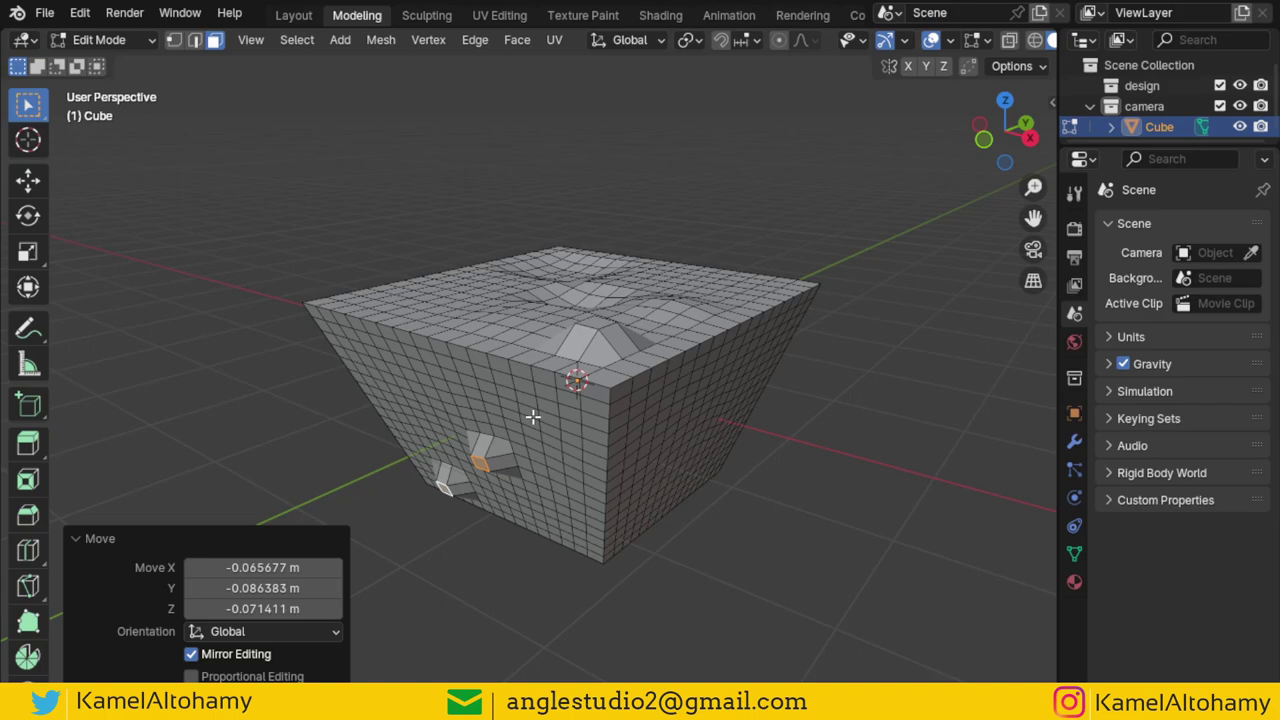
click(530, 414)
shift+click(440, 385)
key(g)
click(536, 470)
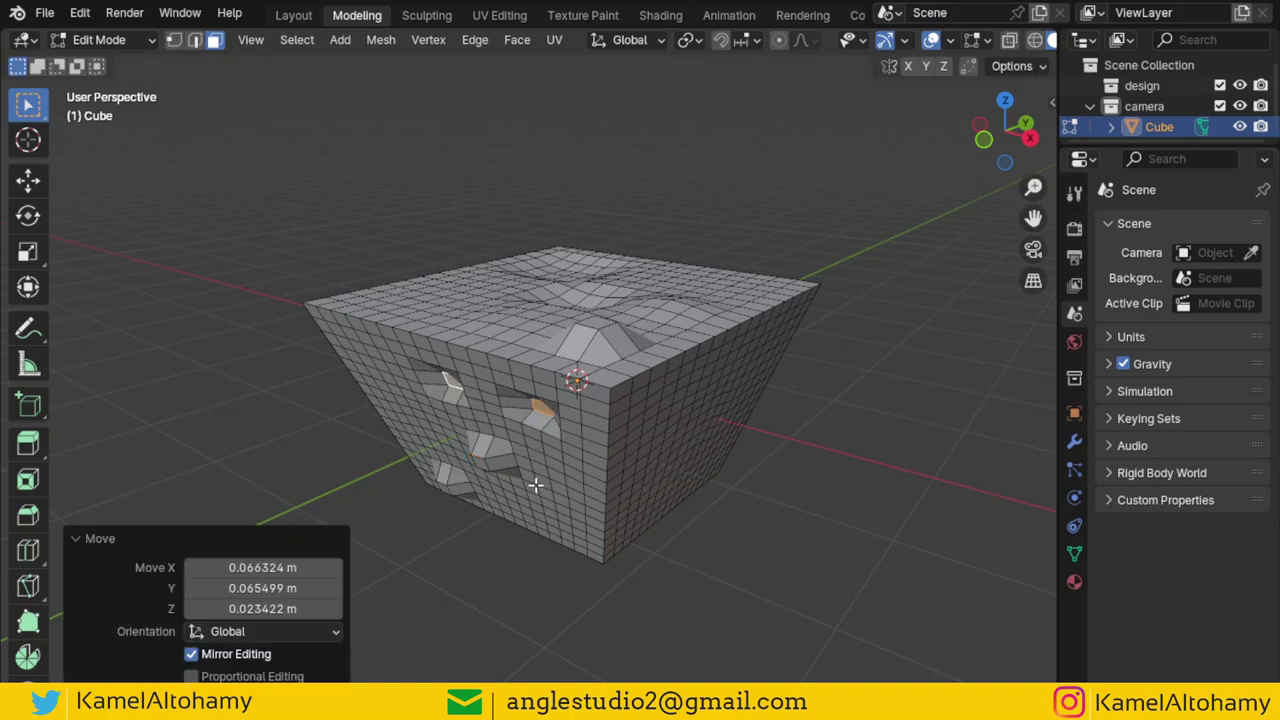
click(530, 487)
shift+click(424, 424)
key(g)
- Preview the dented cube outside Edit Mode, then return to Edit Mode
click(540, 469)
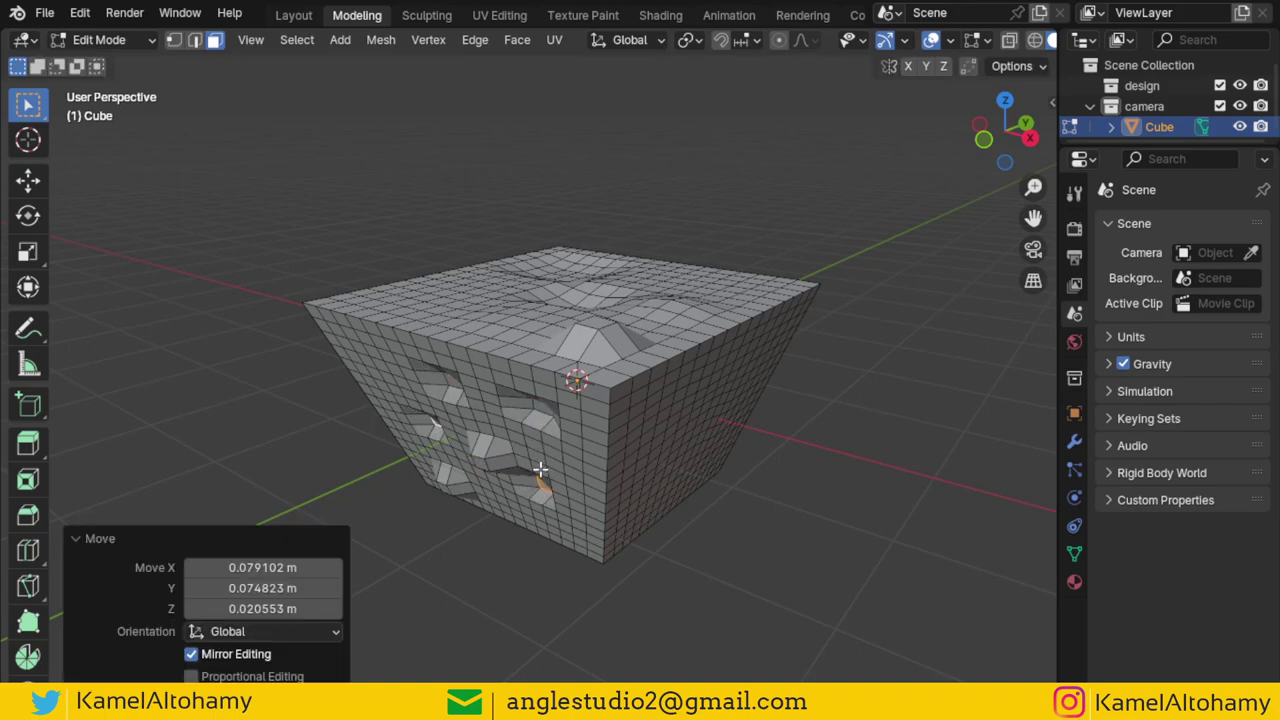
key(Tab)
mouse_move(551, 486)
middle_down()
mouse_move(700, 457)
mouse_move(625, 477)
mouse_move(574, 447)
mouse_move(600, 486)
mouse_move(593, 451)
middle_up()
key(Tab)
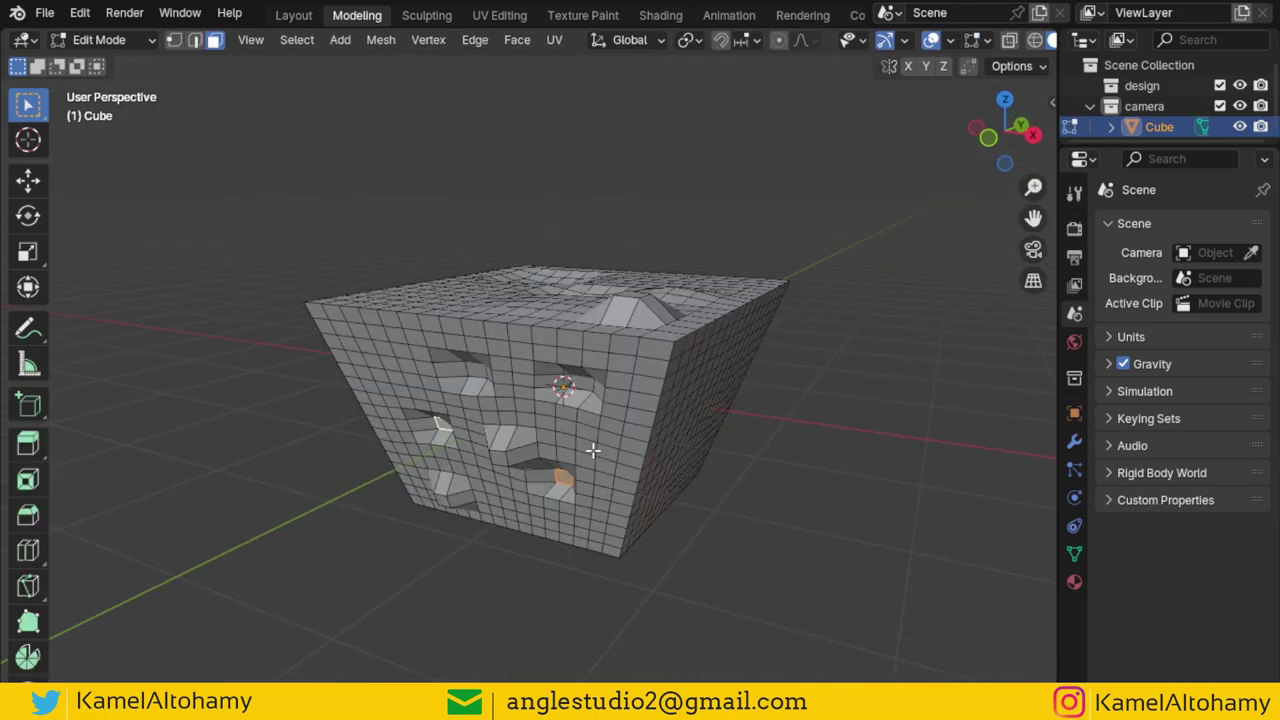
- Select the front side's coplanar faces plus the dark dented face, extending by Coplanar
key(shift+g)
click(593, 451)
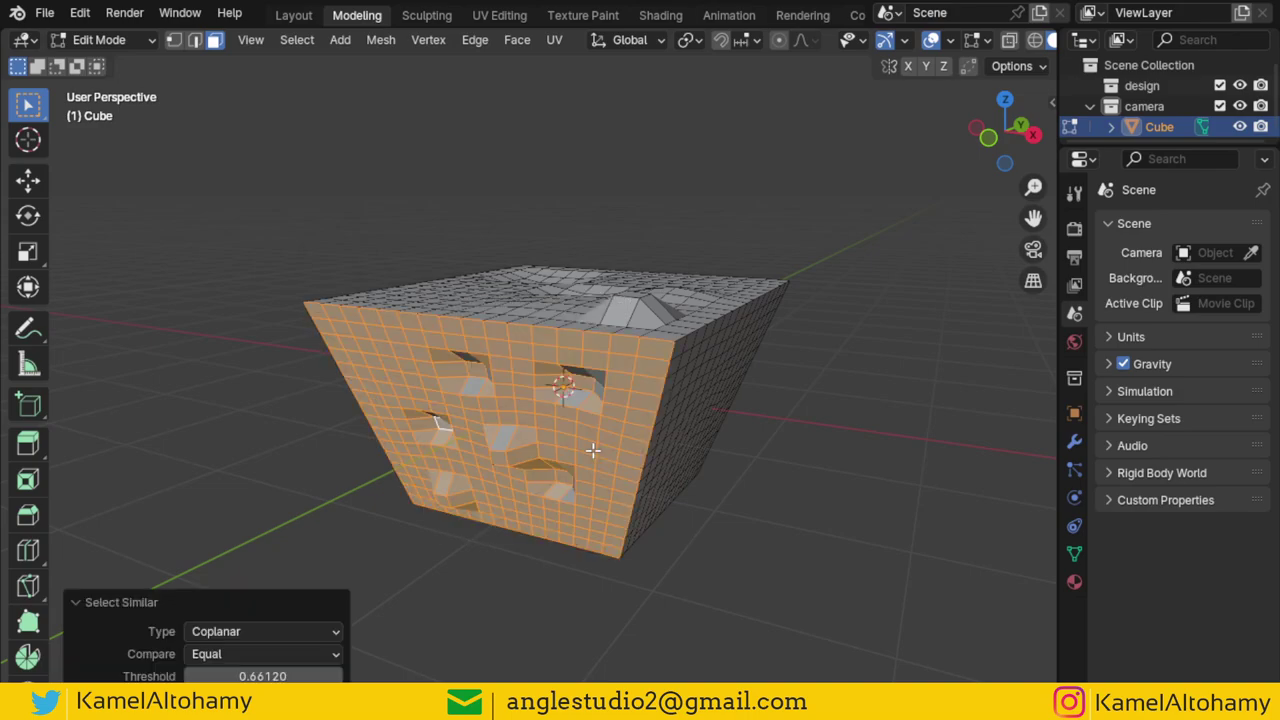
scroll(593, 404, up, 2)
mouse_move(593, 404)
middle_down()
mouse_move(683, 369)
mouse_move(737, 323)
middle_up()
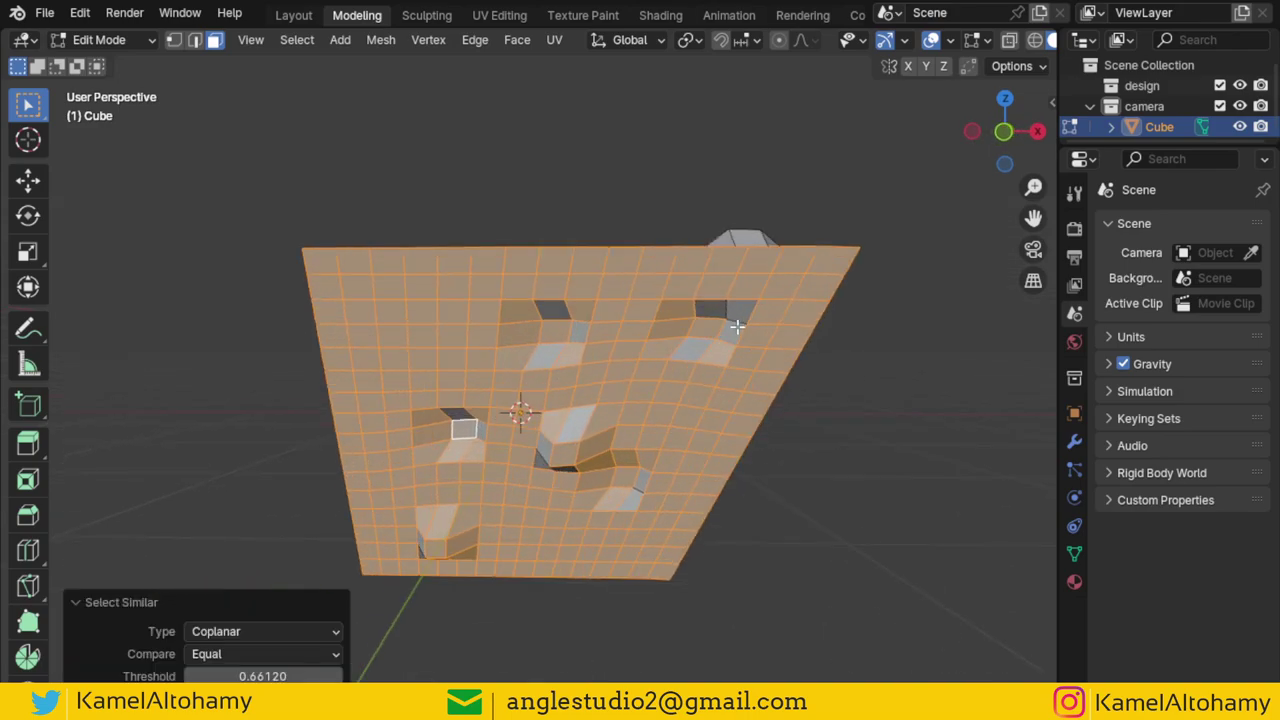
shift+click(733, 313)
shift+click(710, 310)
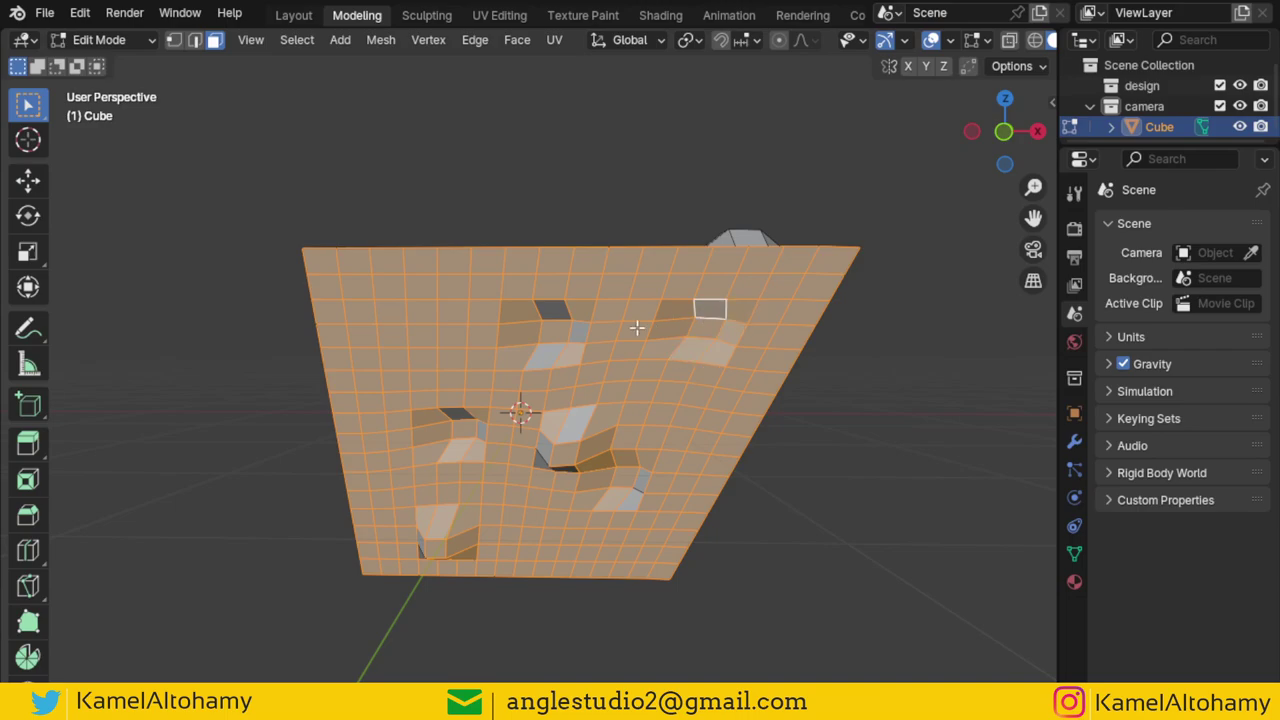
shift+click(560, 316)
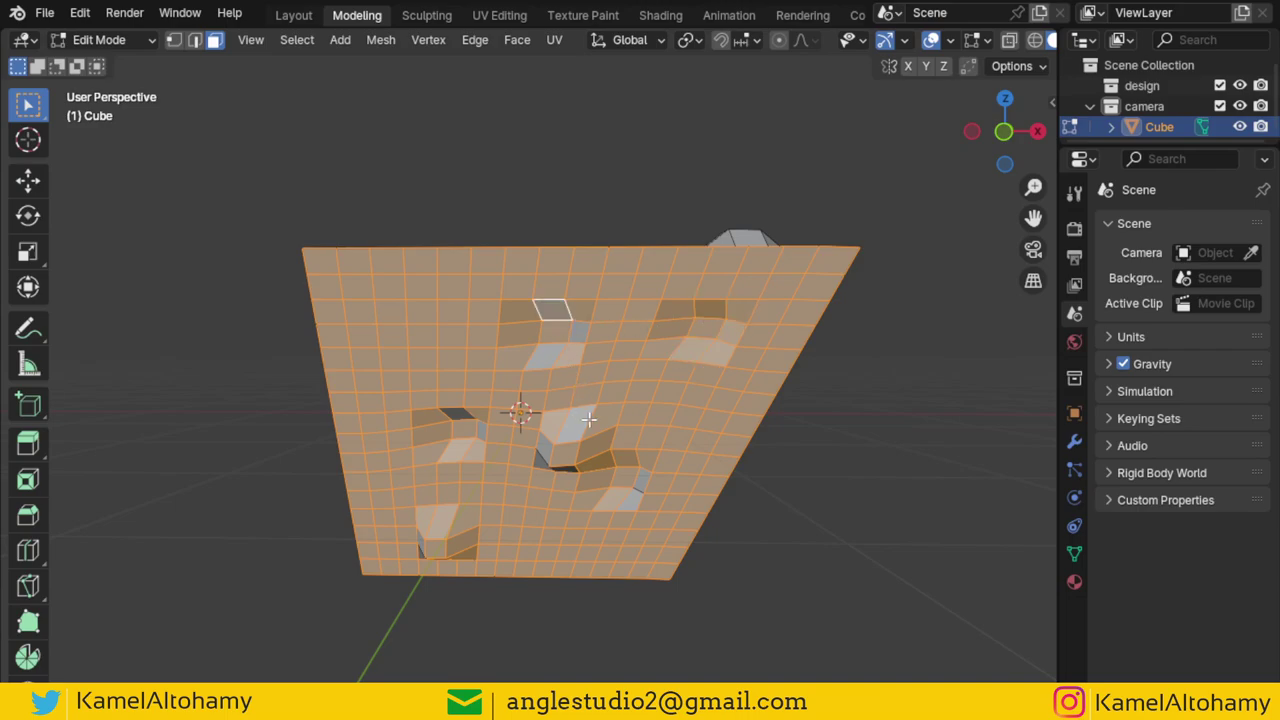
key(shift+g)
click(588, 420)
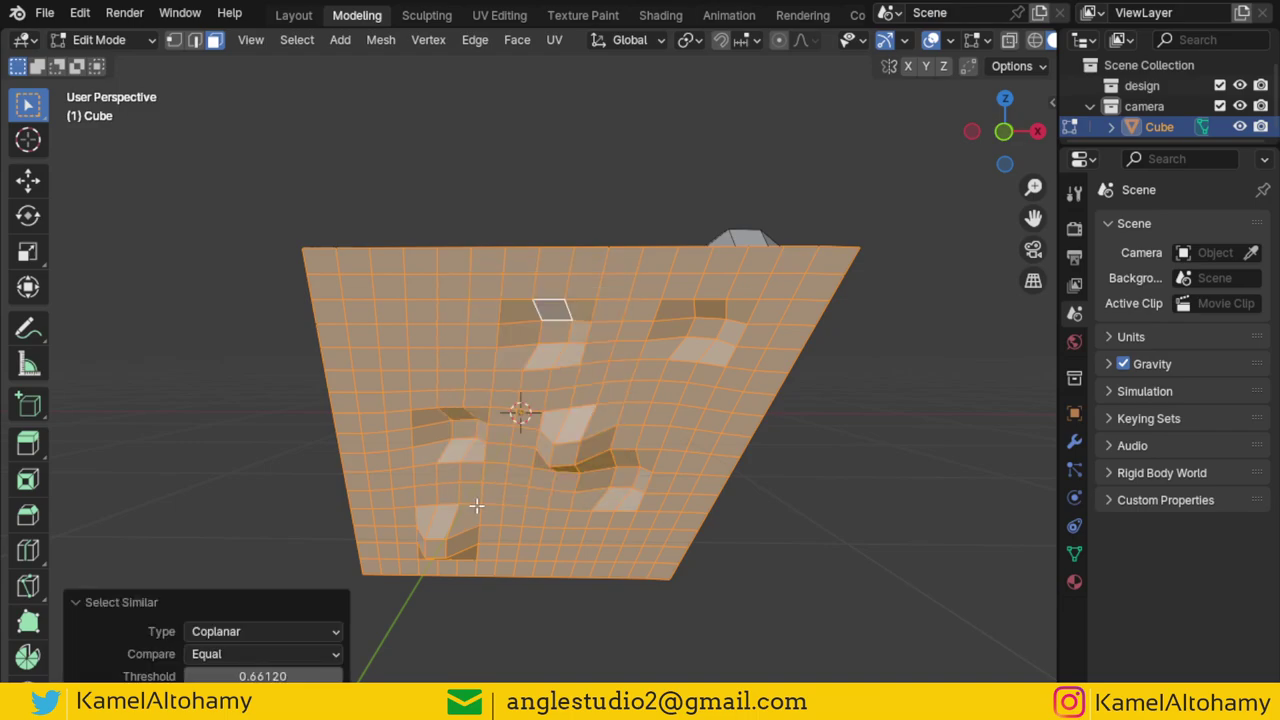
middle_drag(600, 504, 517, 514)
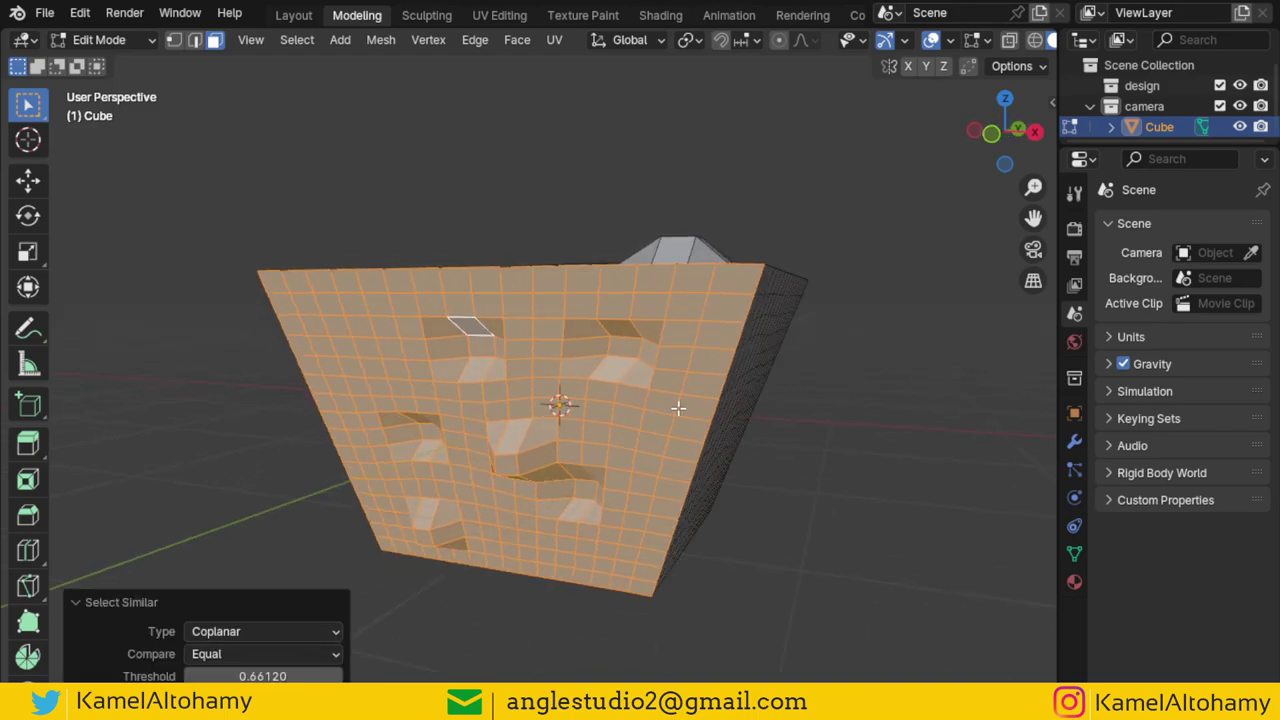
- Test-delete the selected faces and undo, then circle-deselect the strip along the top edge
key(x)
click(665, 452)
mouse_move(665, 452)
middle_down()
mouse_move(632, 489)
mouse_move(600, 386)
mouse_move(471, 491)
mouse_move(360, 556)
middle_up()
key(ctrl+z)
key(c)
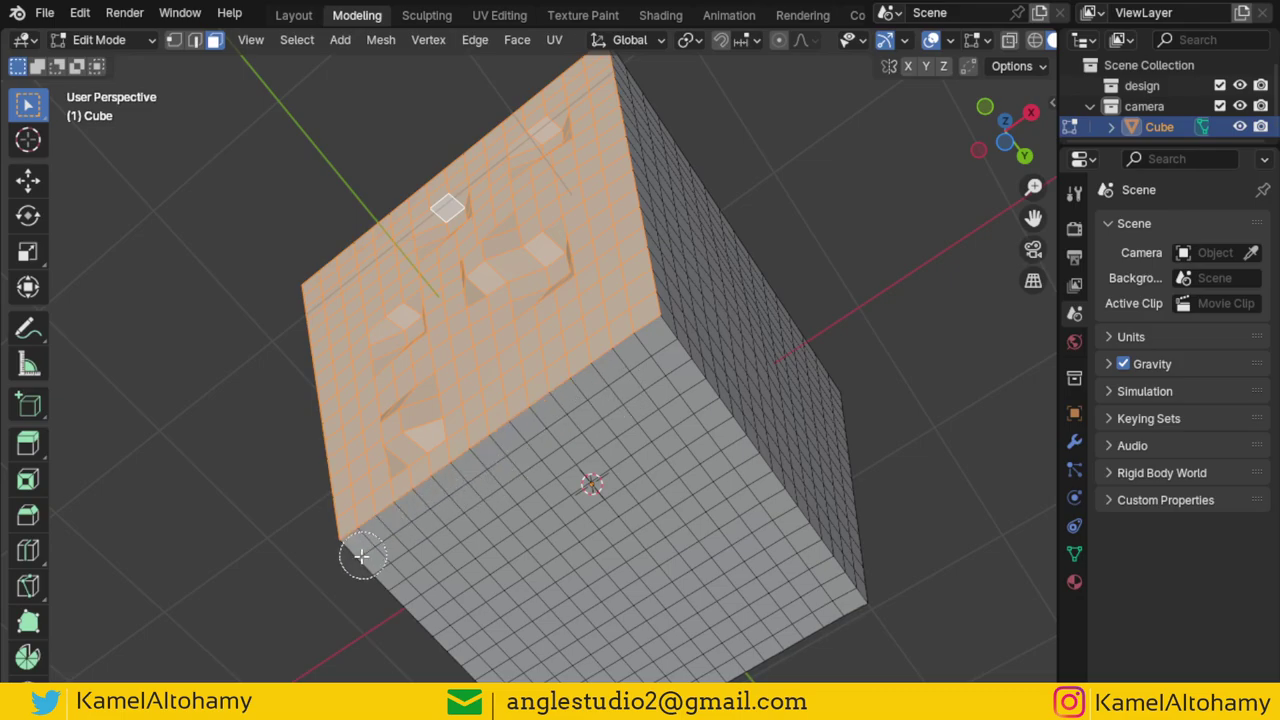
key(Escape)
mouse_move(423, 500)
middle_down()
mouse_move(428, 386)
mouse_move(414, 423)
mouse_move(649, 404)
middle_up()
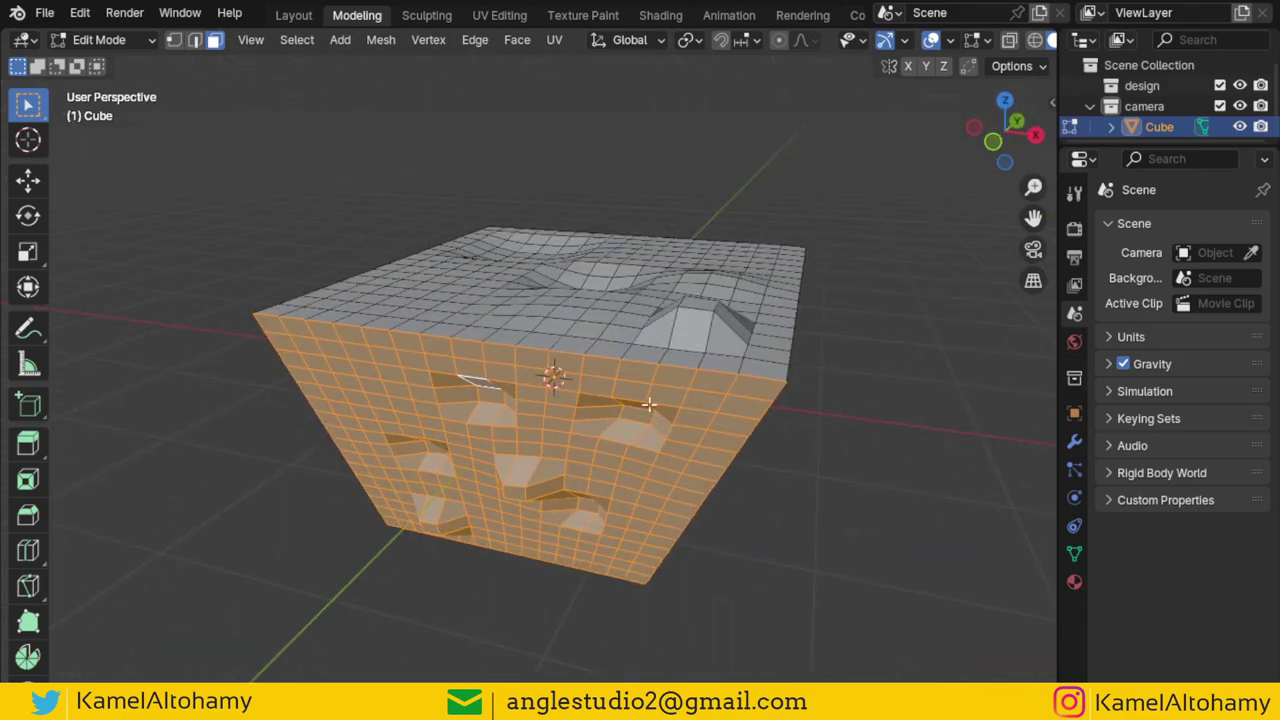
- Delete the selected front faces and flatten the opening's boundary loop with LoopTools Flatten
key(x)
click(651, 409)
key(1)
alt+click(550, 375)
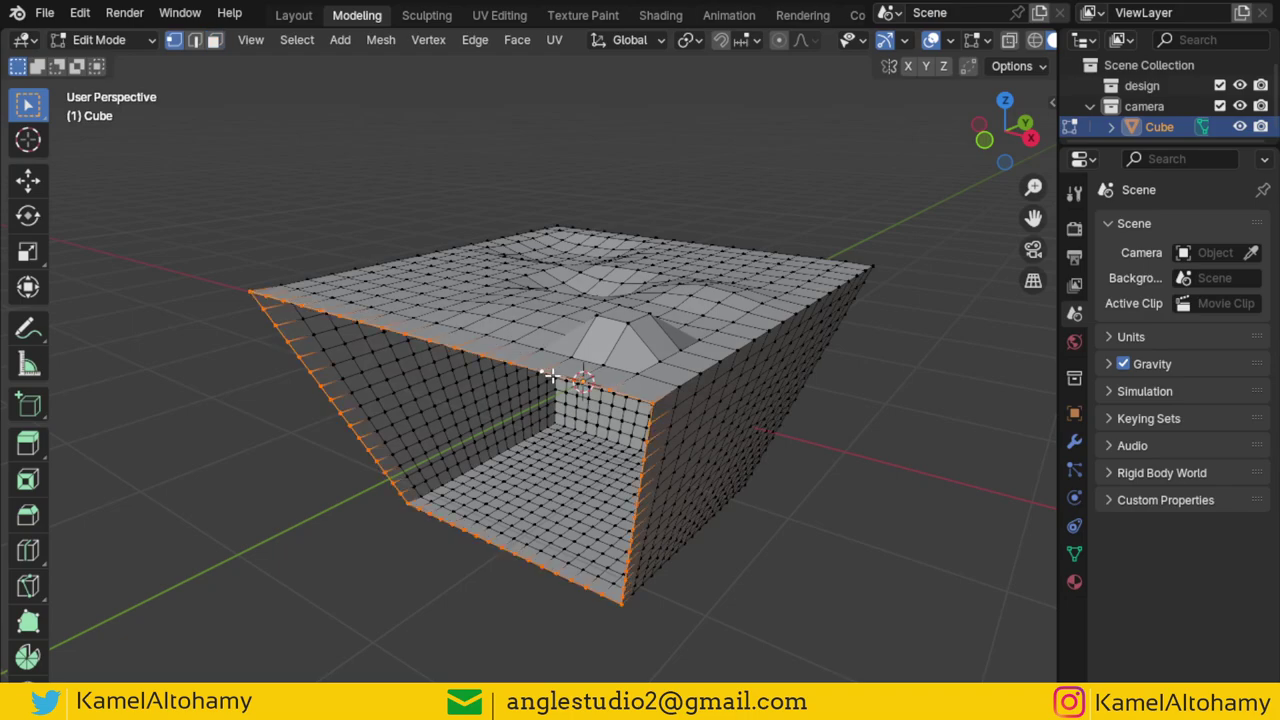
right_click(618, 409)
mouse_move(540, 189)
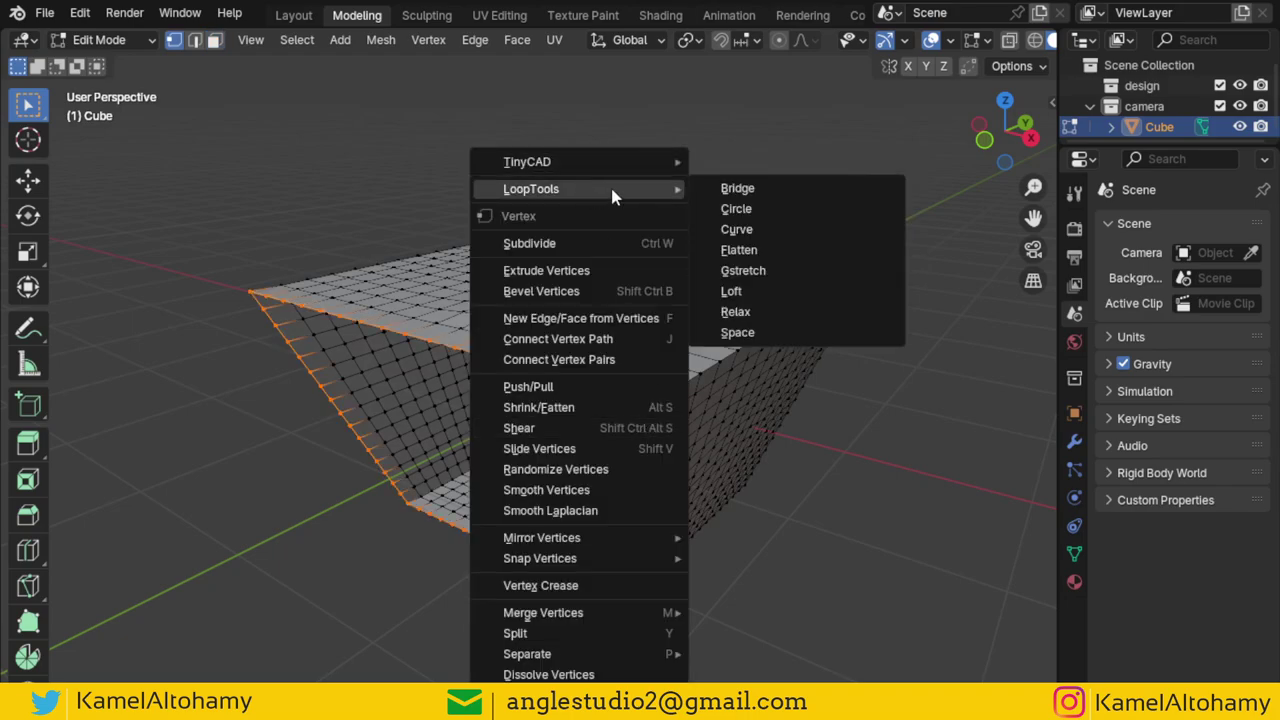
click(764, 248)
- Open the F3 operator search and clear the stray non-English character
key(F3)
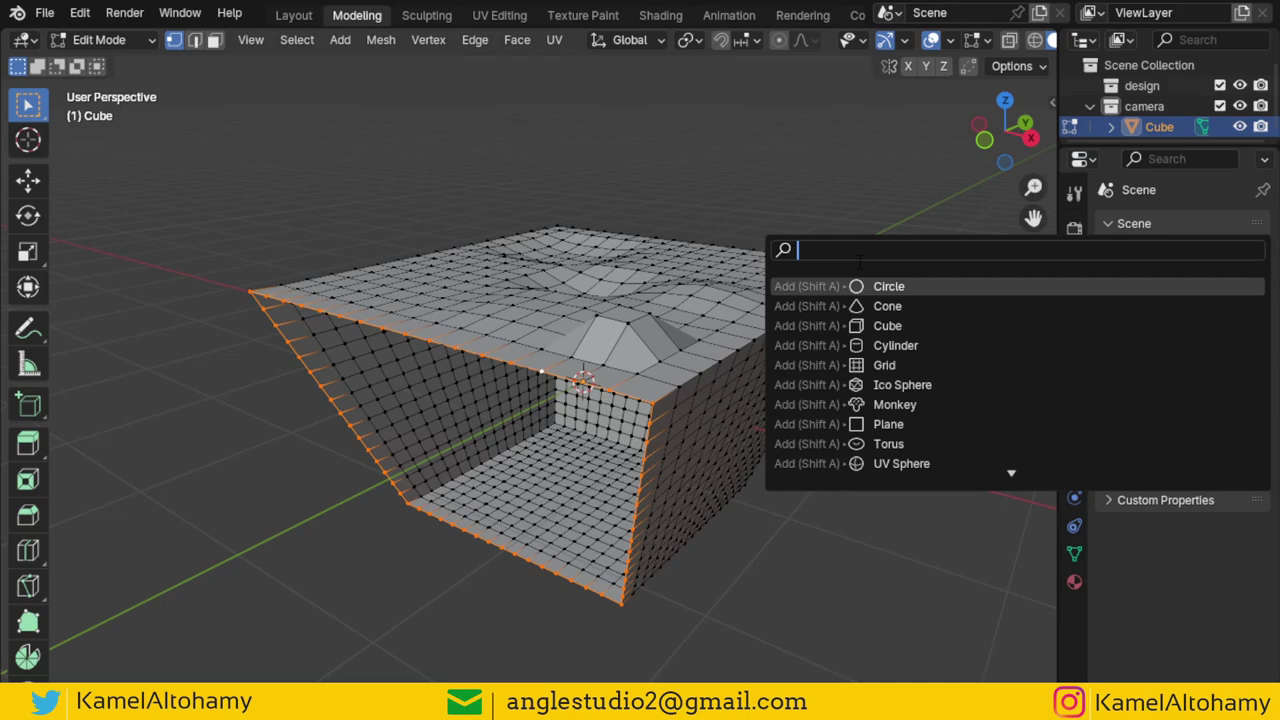
text(ب)
key(BackSpace)
key(BackSpace)
key(BackSpace)
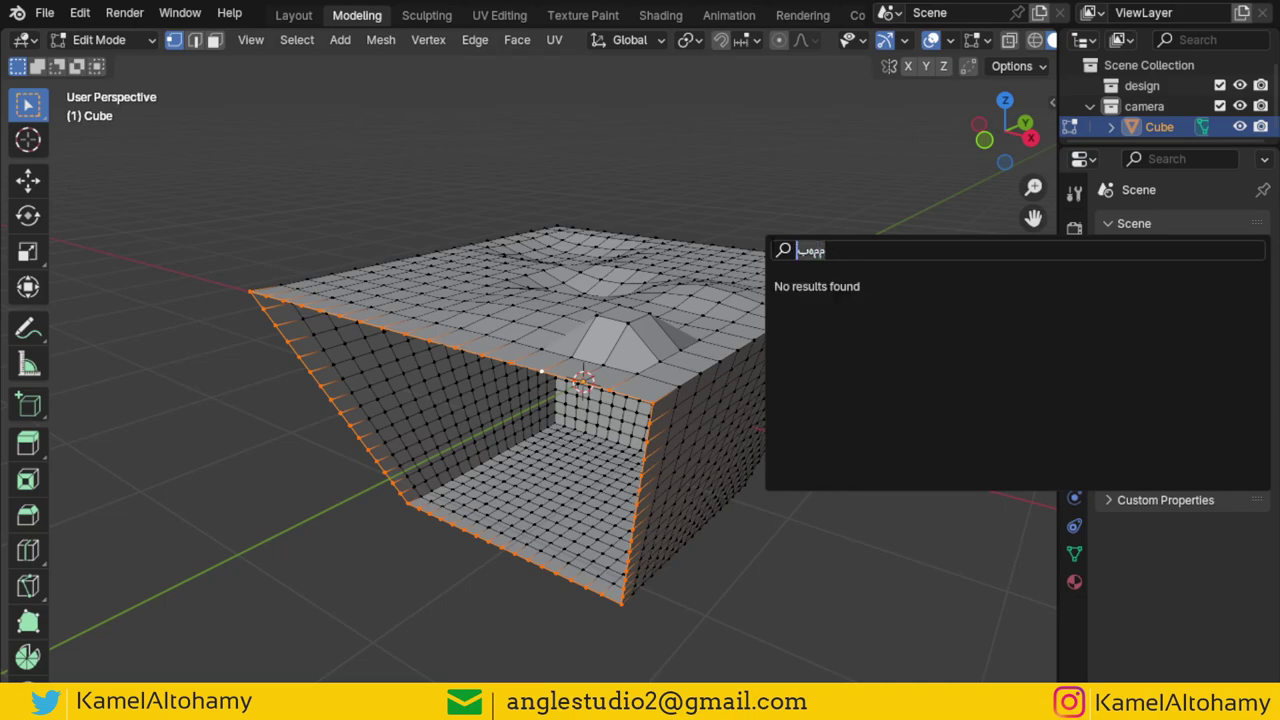
- Fill the front opening with Grid Fill found via the 'gri' search
text(gri)
click(856, 308)
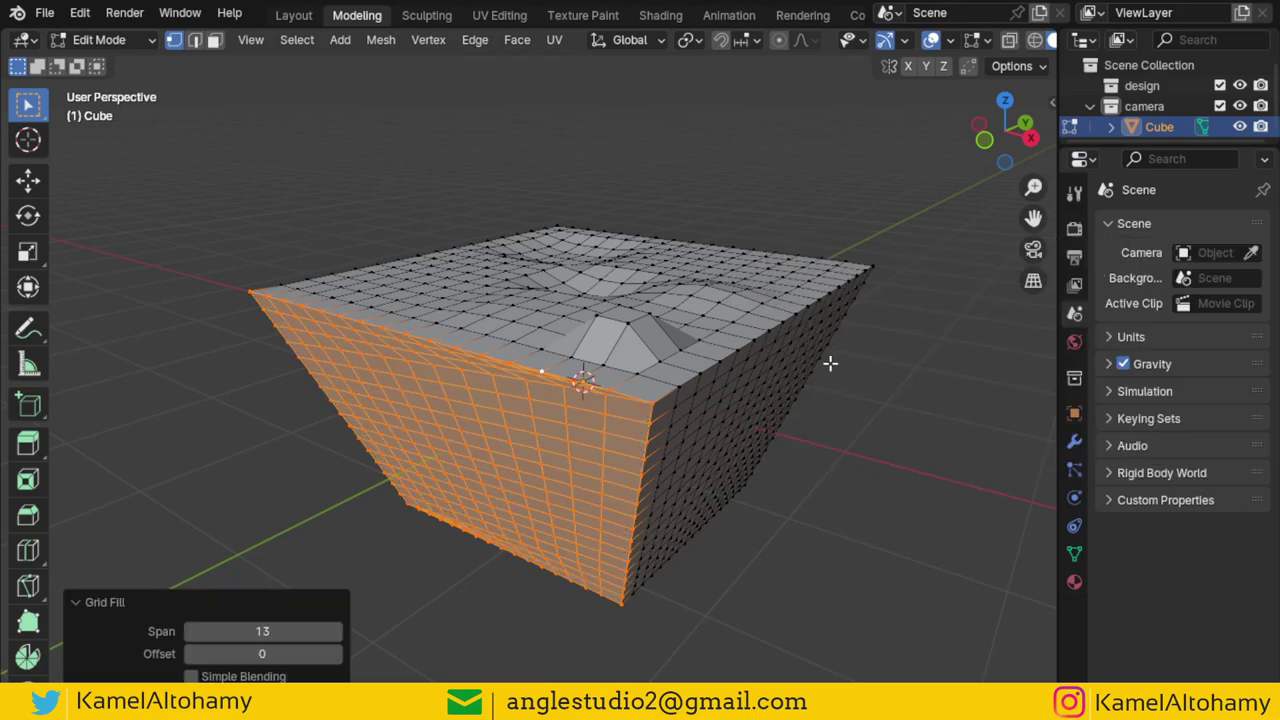
mouse_move(829, 363)
middle_down()
mouse_move(820, 383)
mouse_move(846, 409)
mouse_move(660, 459)
middle_up()
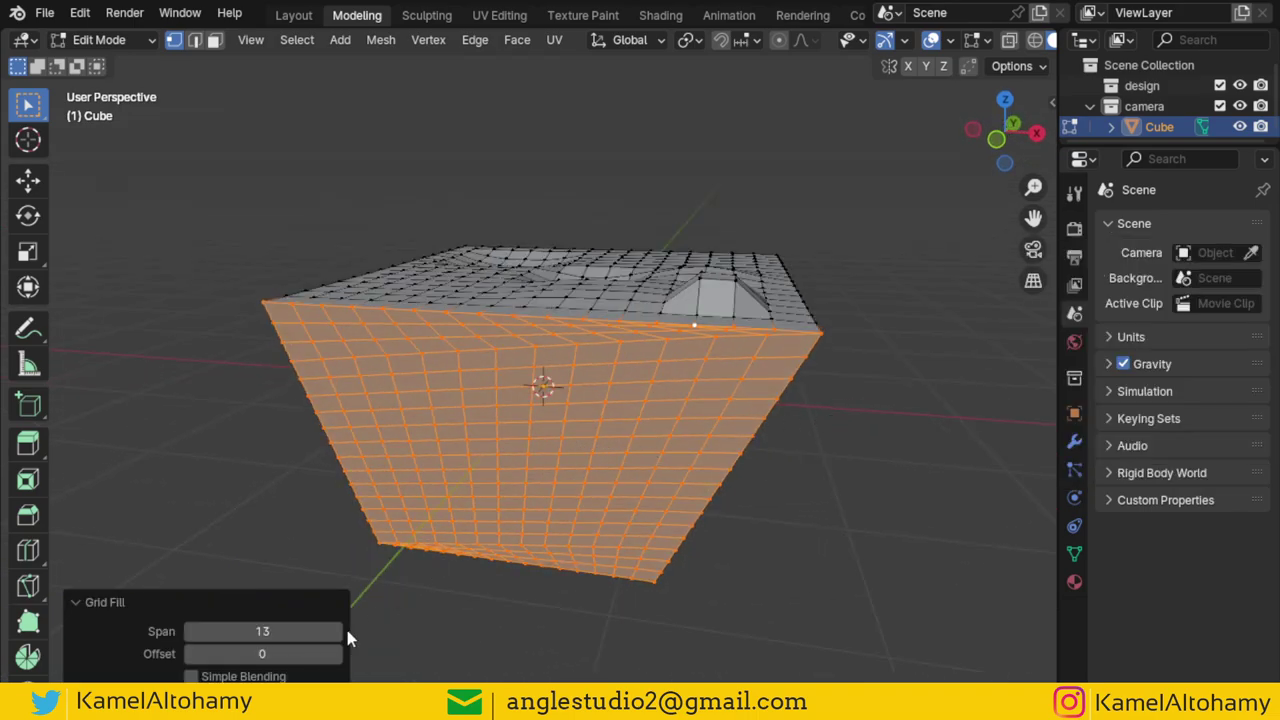
- Tune the Grid Fill to Span 8 and Offset 1, then inspect the fill from below
click(189, 633)
click(189, 633)
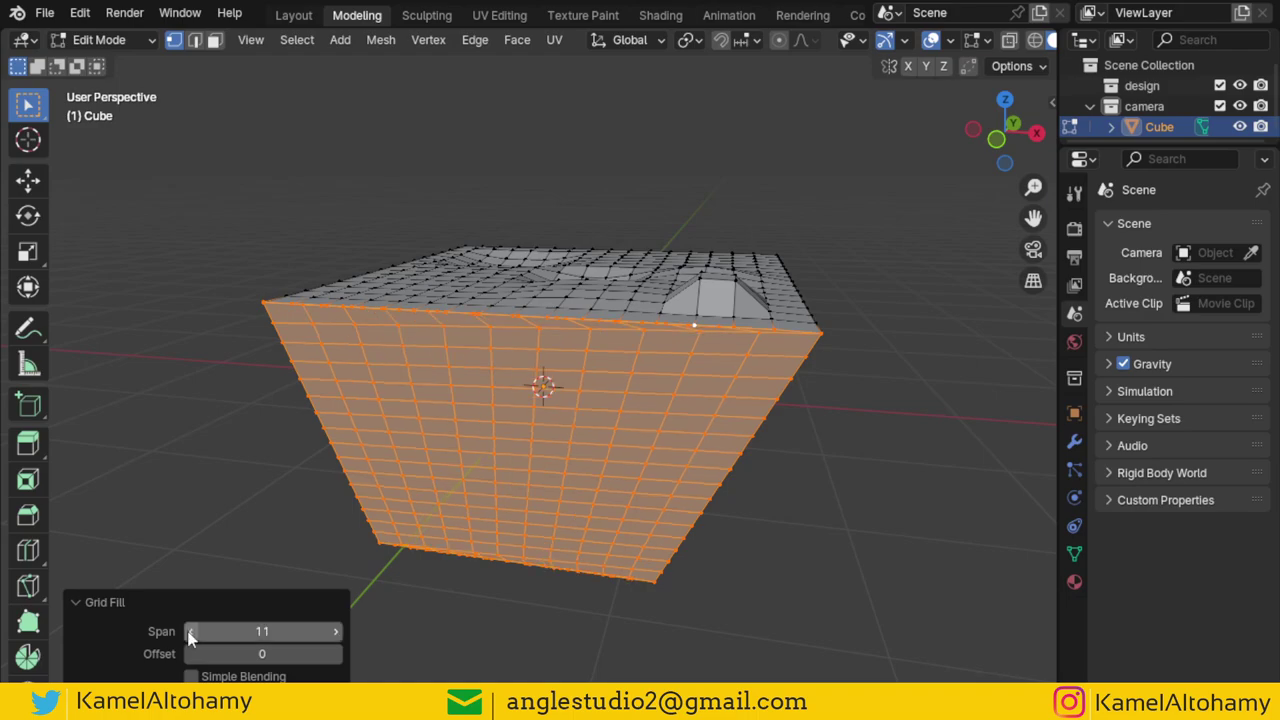
click(189, 633)
click(189, 633)
click(189, 633)
click(189, 633)
click(189, 633)
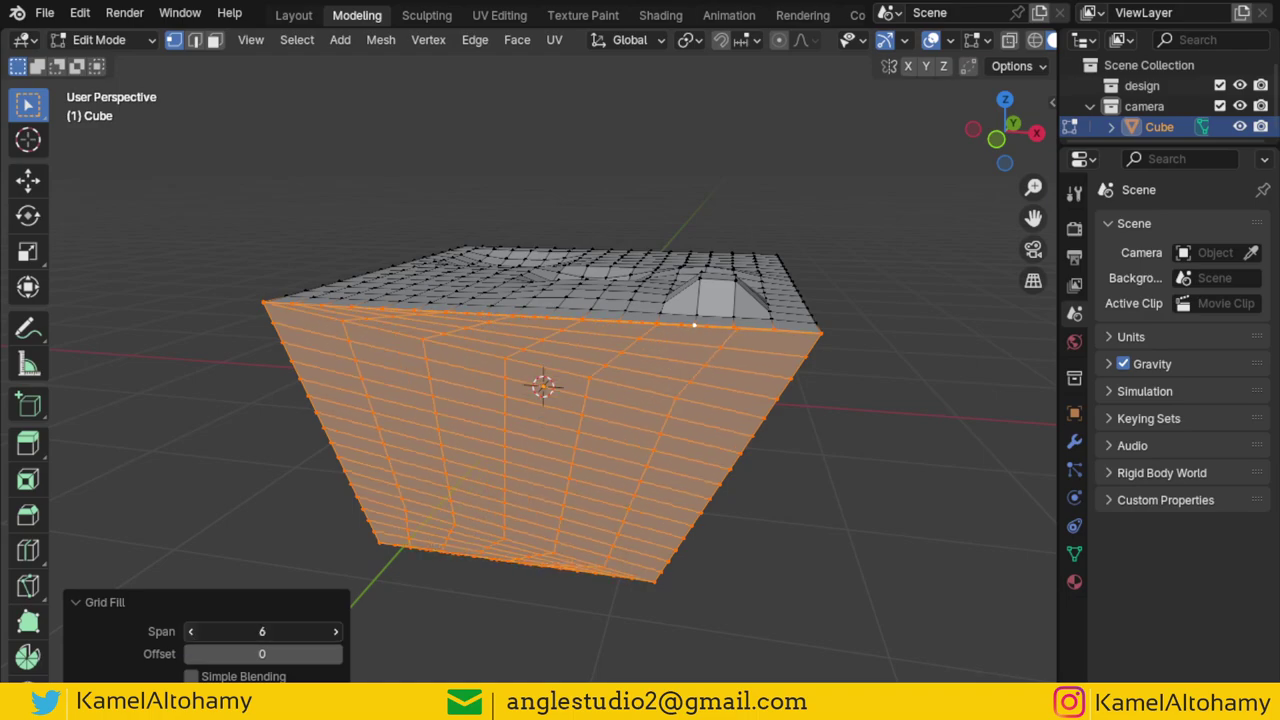
click(189, 633)
click(189, 633)
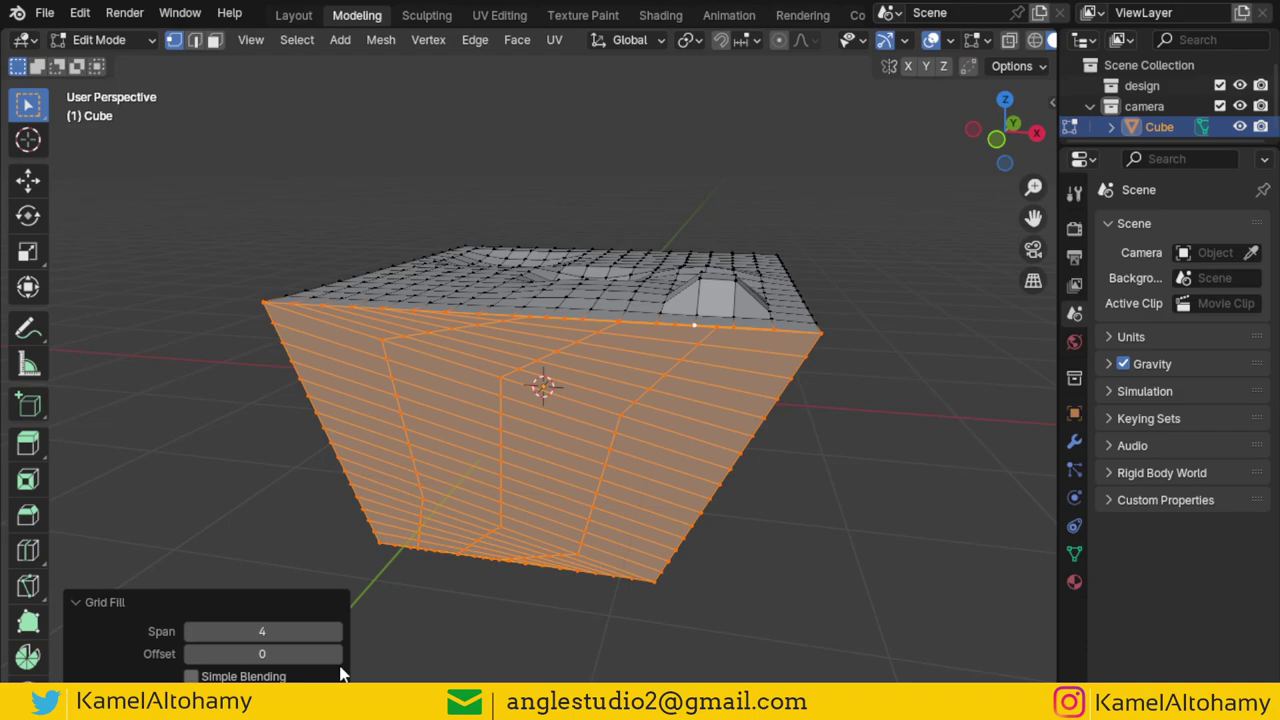
click(336, 654)
click(335, 632)
click(335, 632)
click(335, 632)
click(335, 632)
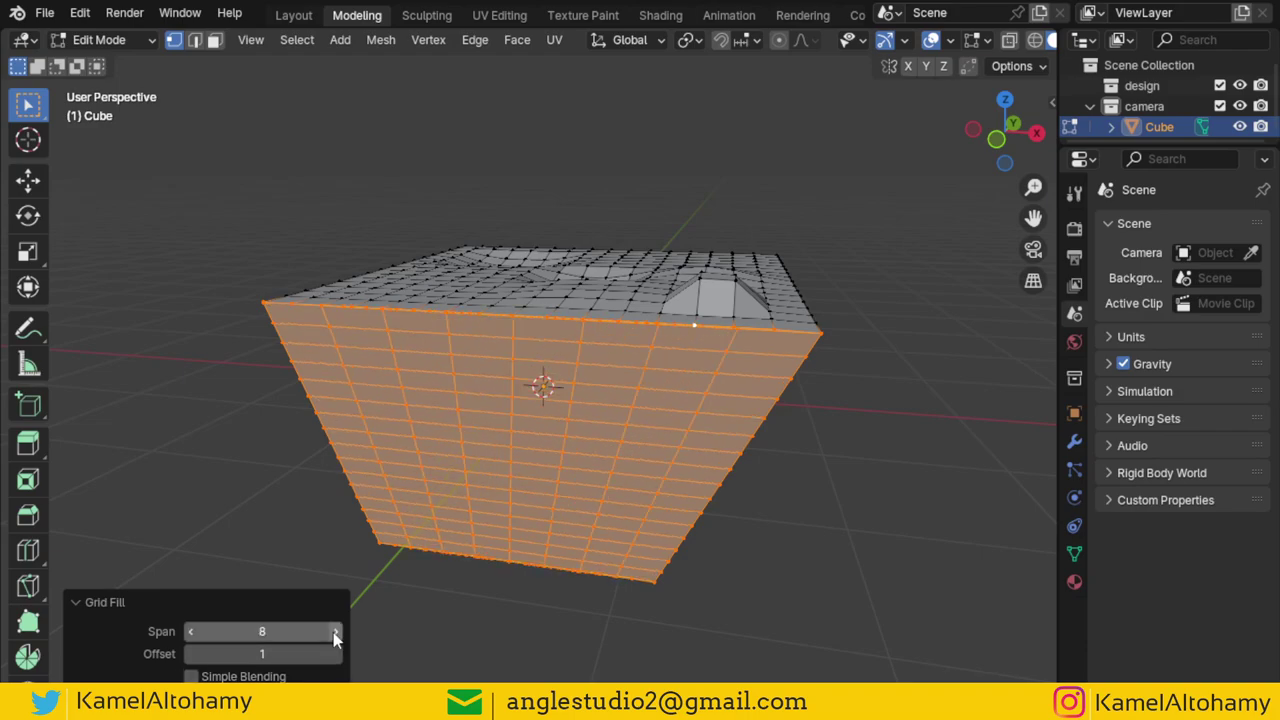
middle_drag(446, 598, 473, 379)
- Undo the fill, try Merge By Distance on the whole mesh, and undo that too
key(ctrl+z)
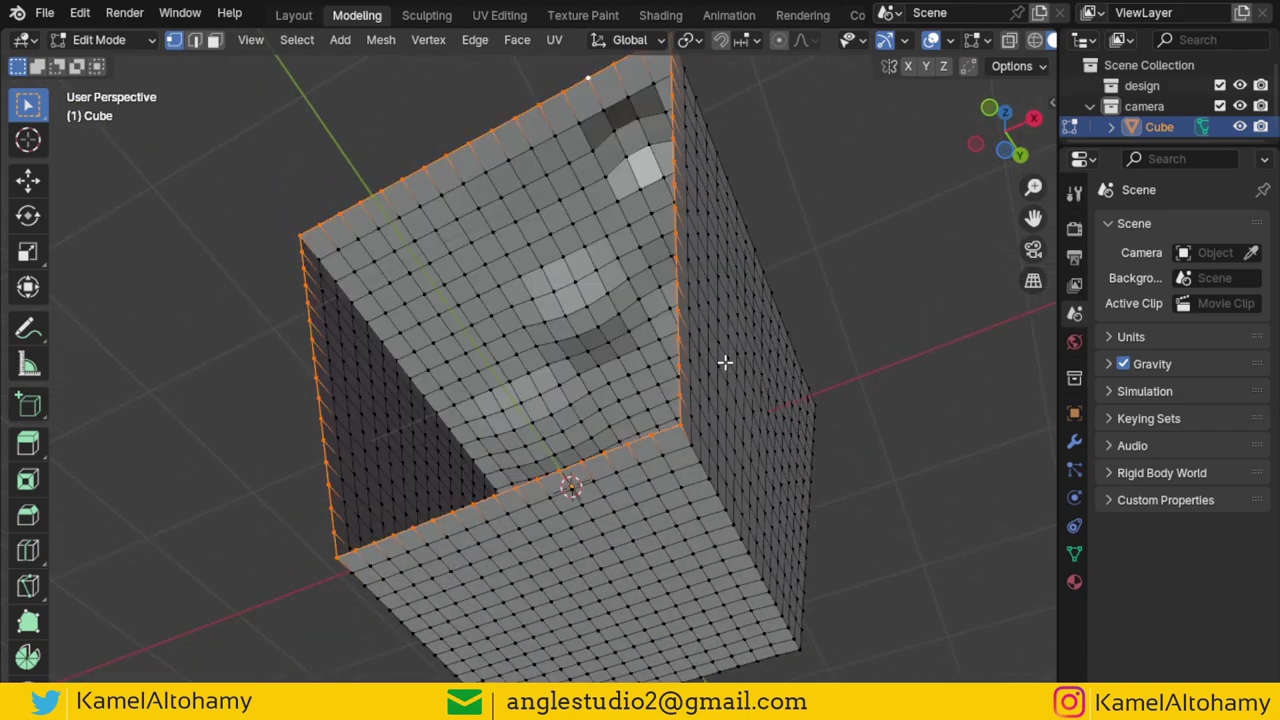
key(a)
key(m)
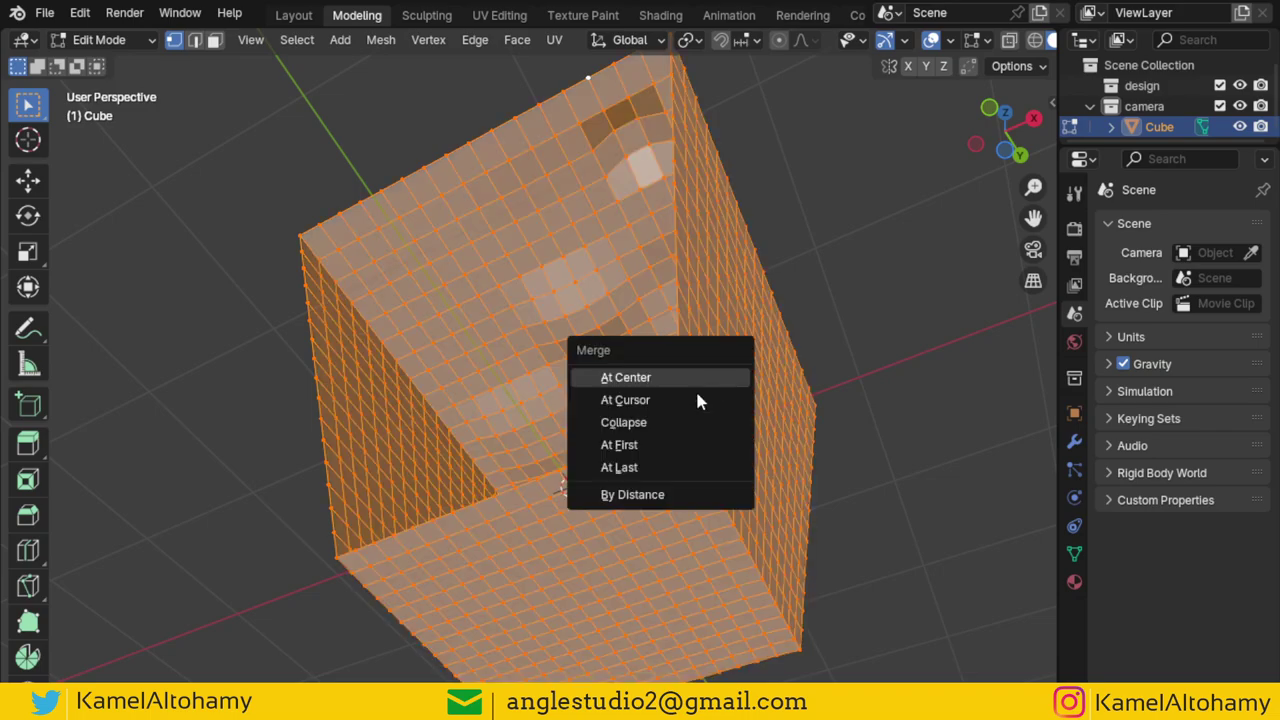
click(614, 491)
key(ctrl+z)
key(ctrl+z)
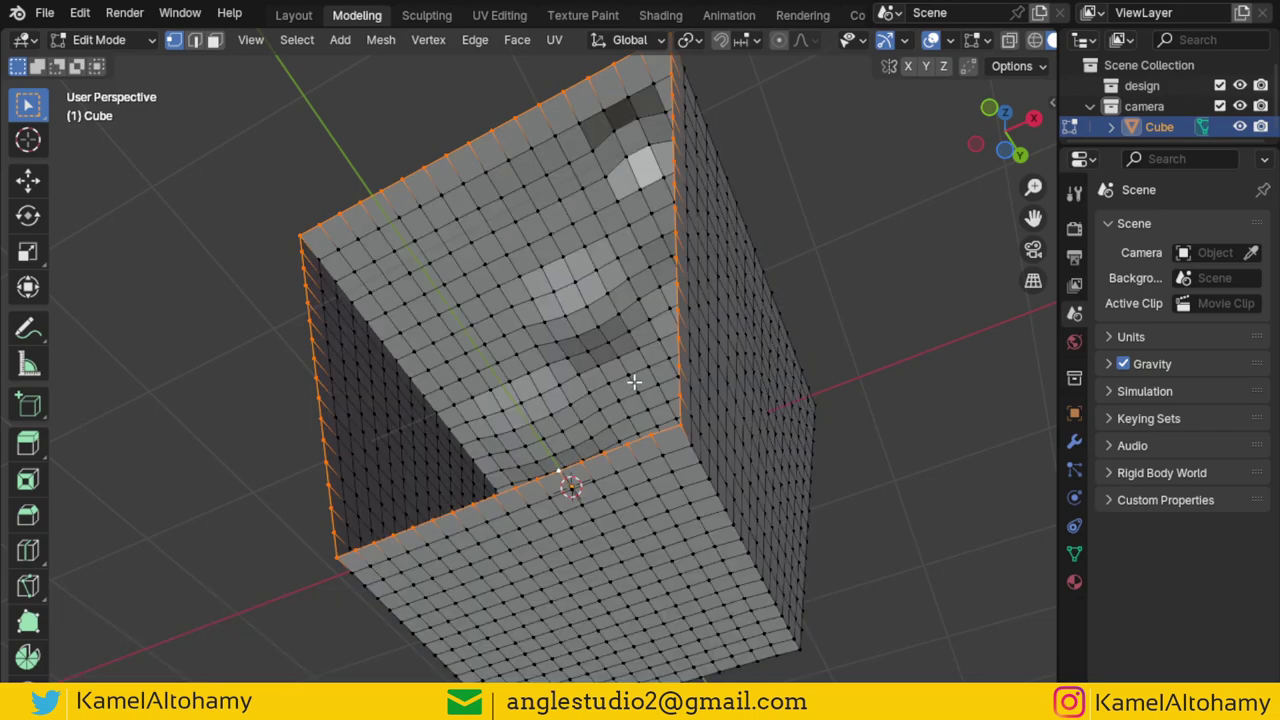
- Rerun Grid Fill on the opening and drag its Span up to 26
key(F3)
key(Return)
middle_drag(743, 363, 680, 474)
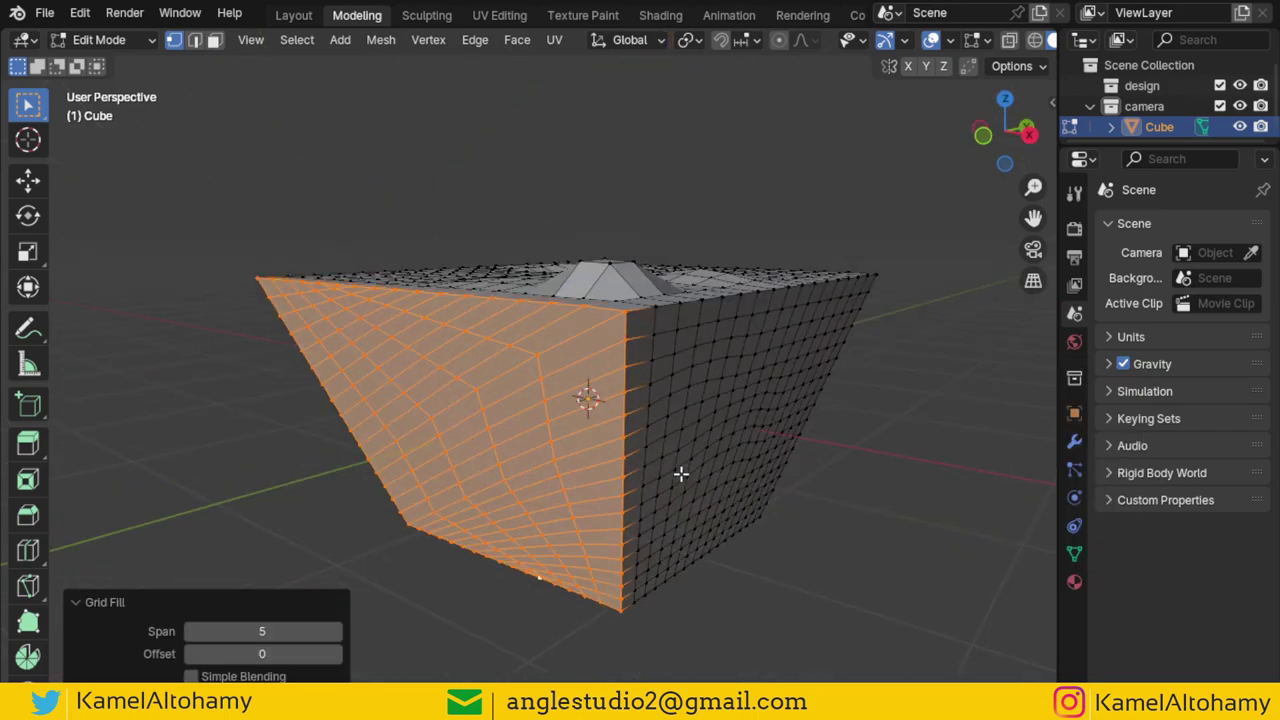
mouse_move(262, 631)
mouse_down()
mouse_move(320, 631)
mouse_move(275, 631)
mouse_up()
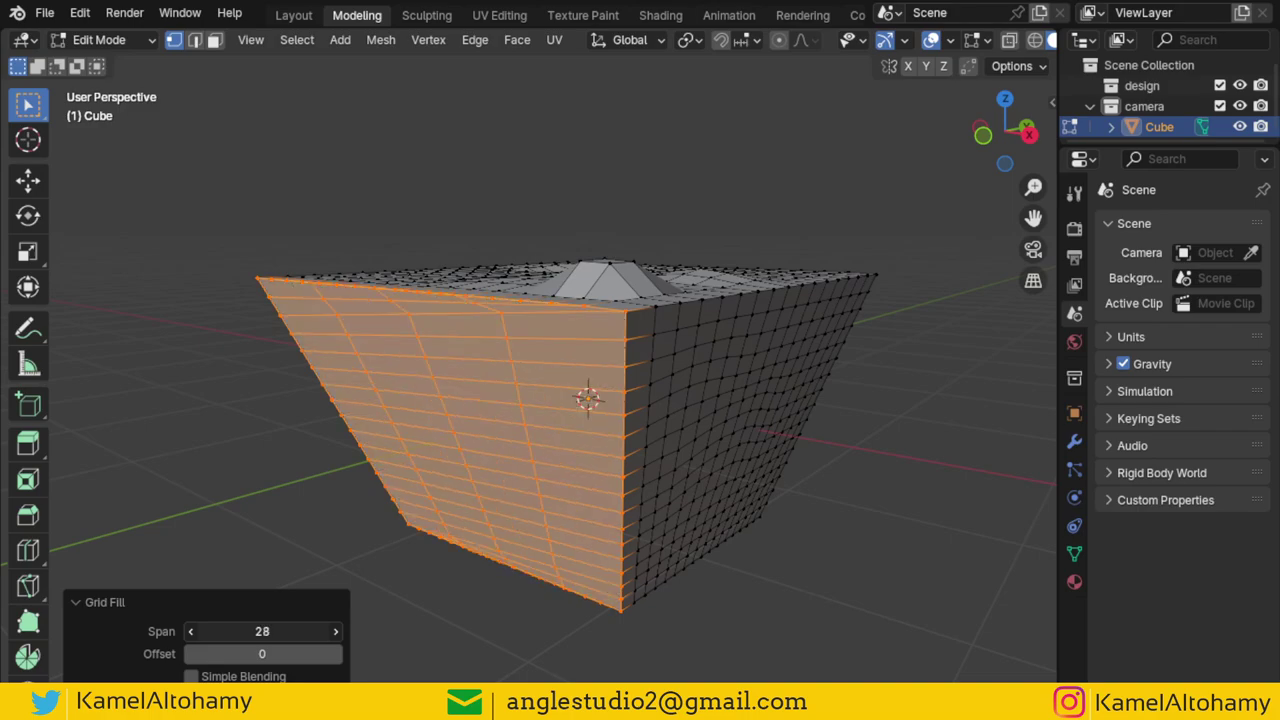
click(190, 631)
- Lower the Grid Fill span until the front opening fills, then preview it in Object Mode
click(190, 631)
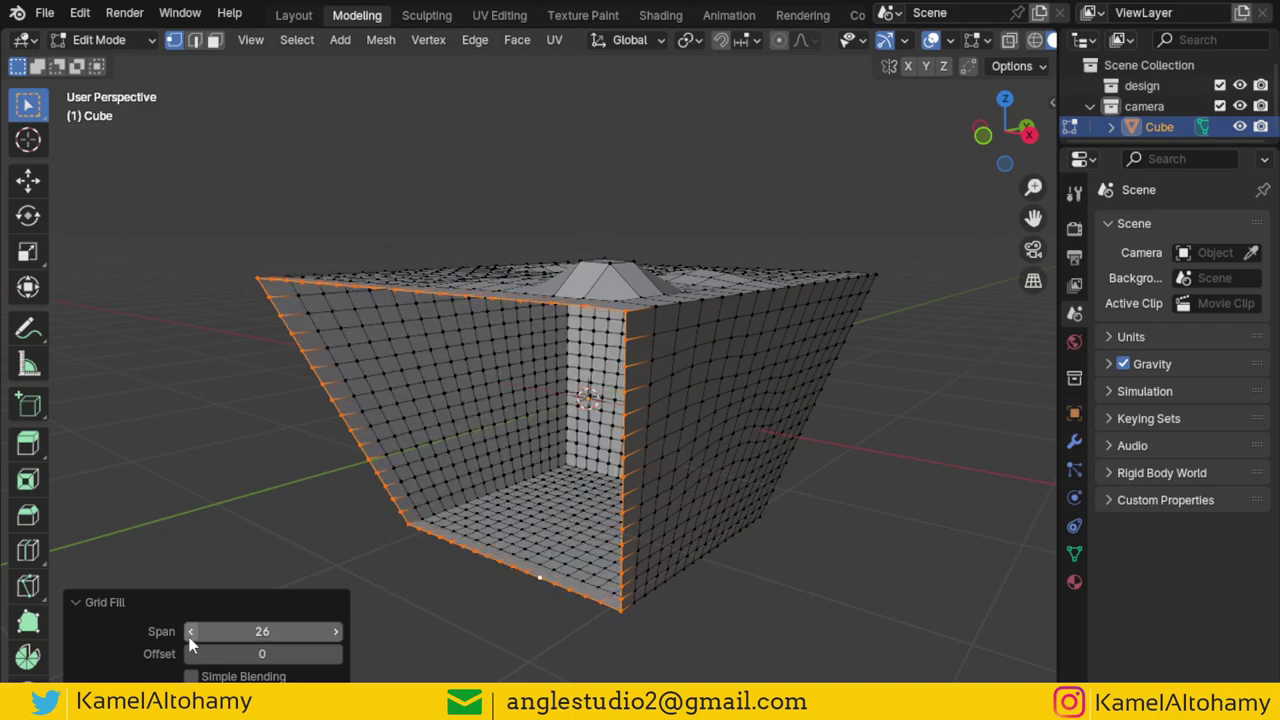
click(190, 641)
key(Tab)
mouse_move(668, 505)
middle_down()
mouse_move(586, 372)
mouse_move(576, 478)
mouse_move(443, 449)
mouse_move(552, 432)
mouse_move(560, 465)
middle_up()
- Back in Edit Mode, orbit to inspect the filled front side and the bumpy top
key(Tab)
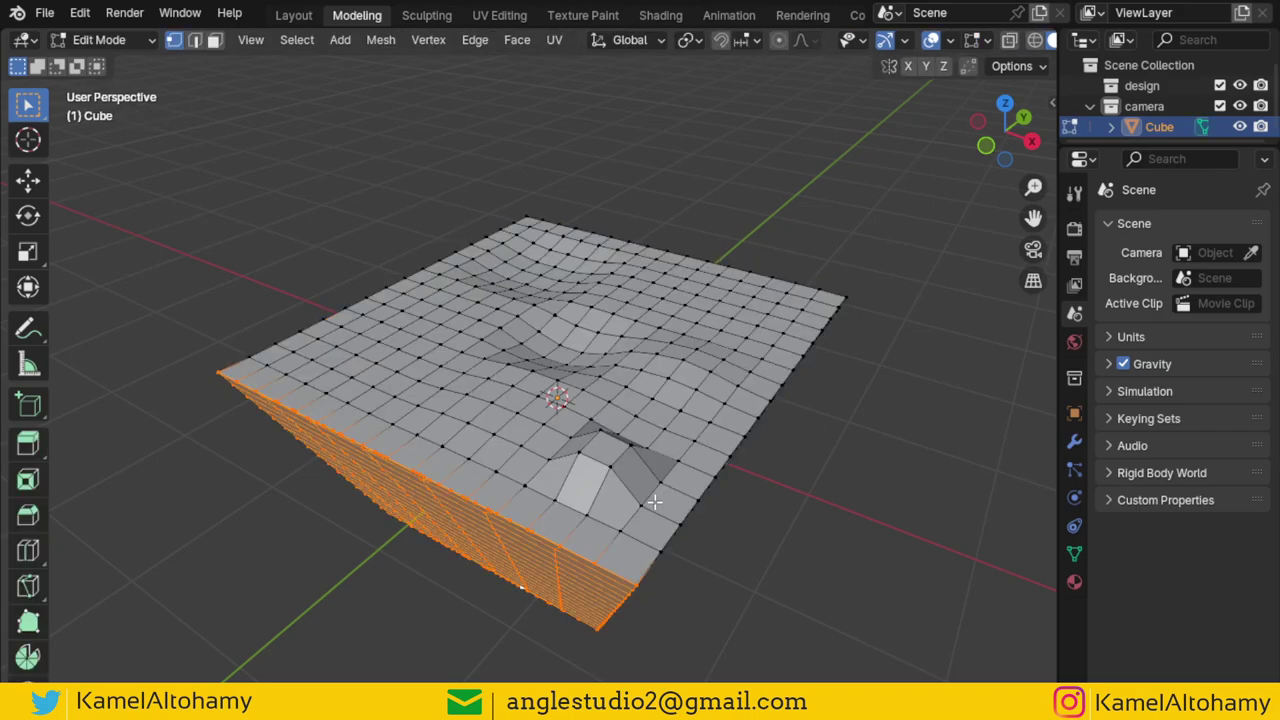
middle_drag(653, 502, 607, 434)
mouse_move(627, 485)
middle_down()
mouse_move(566, 451)
mouse_move(634, 449)
mouse_move(704, 510)
middle_up()
mouse_move(467, 467)
middle_down()
mouse_move(745, 334)
mouse_move(717, 356)
mouse_move(723, 336)
middle_up()
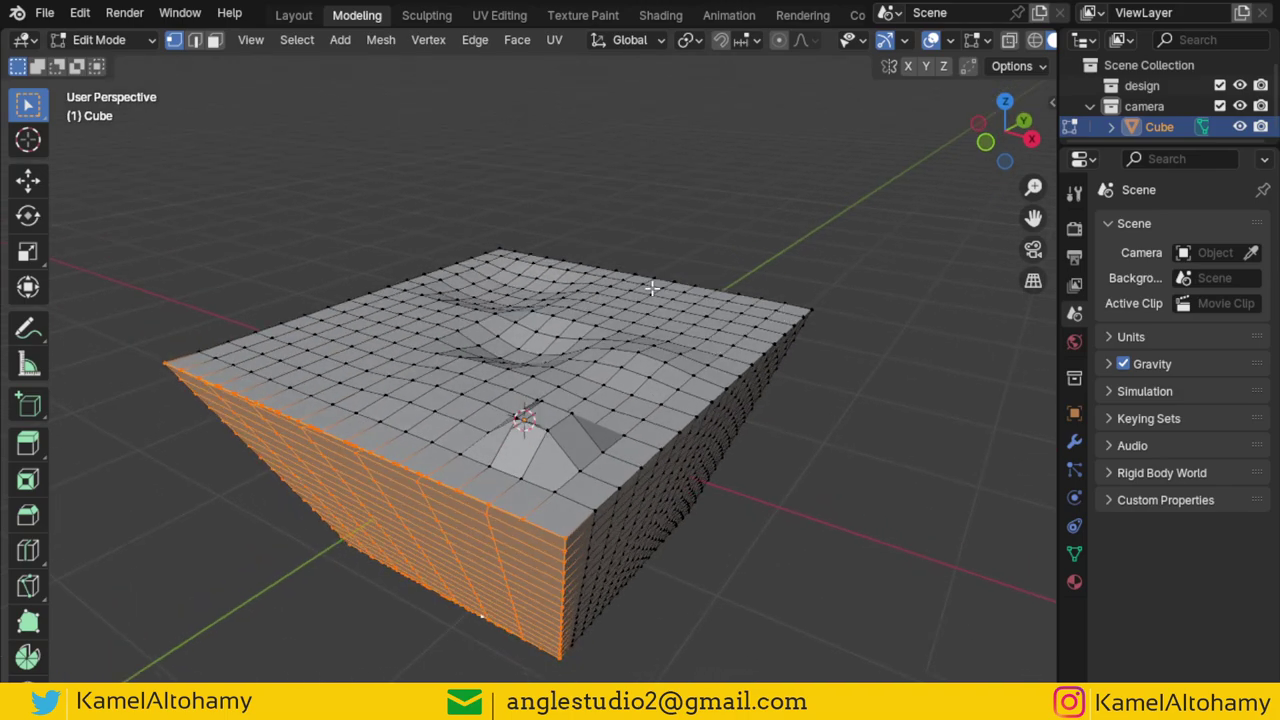